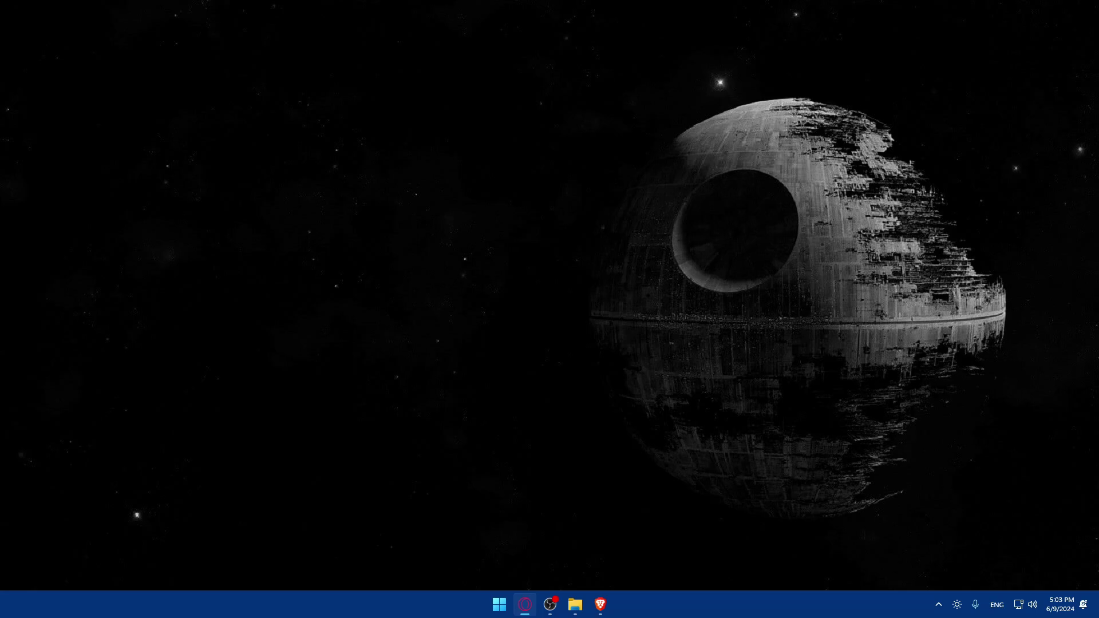
# Launch Brave from the taskbar to a blank new tab
pyautogui.click(605, 608)
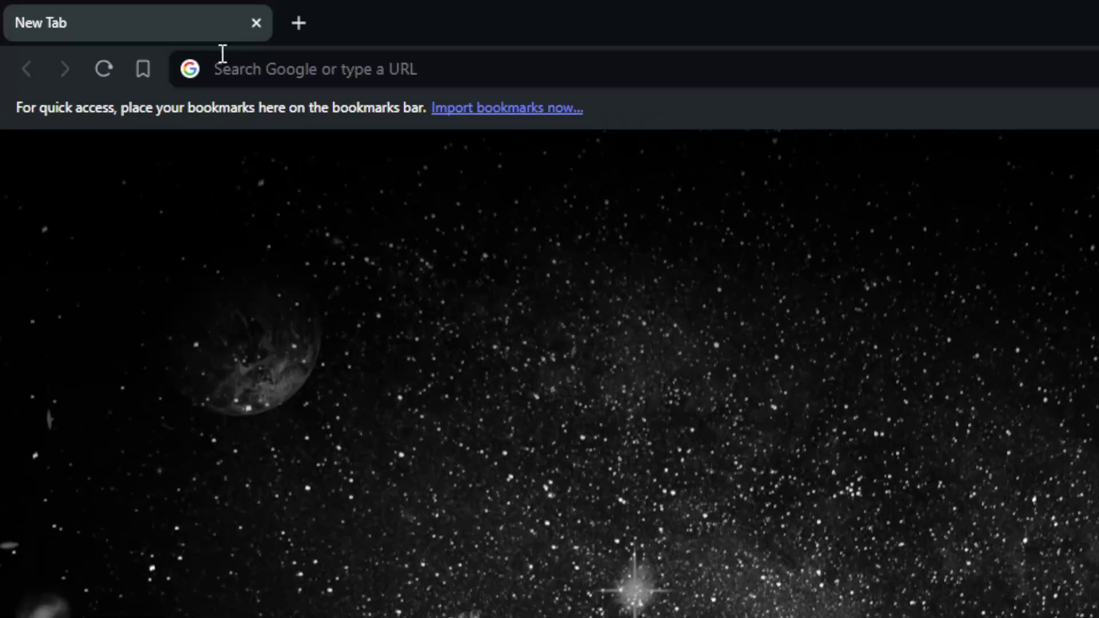
# Load prestashop.com from the address bar
pyautogui.click(111, 30)
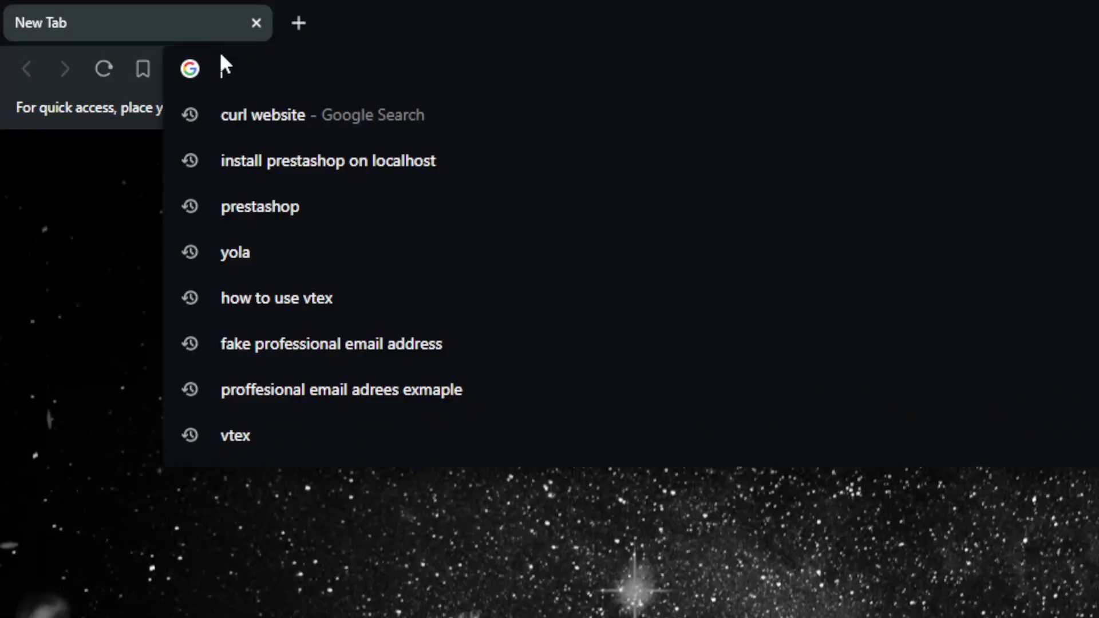
pyautogui.write('prestashop.')
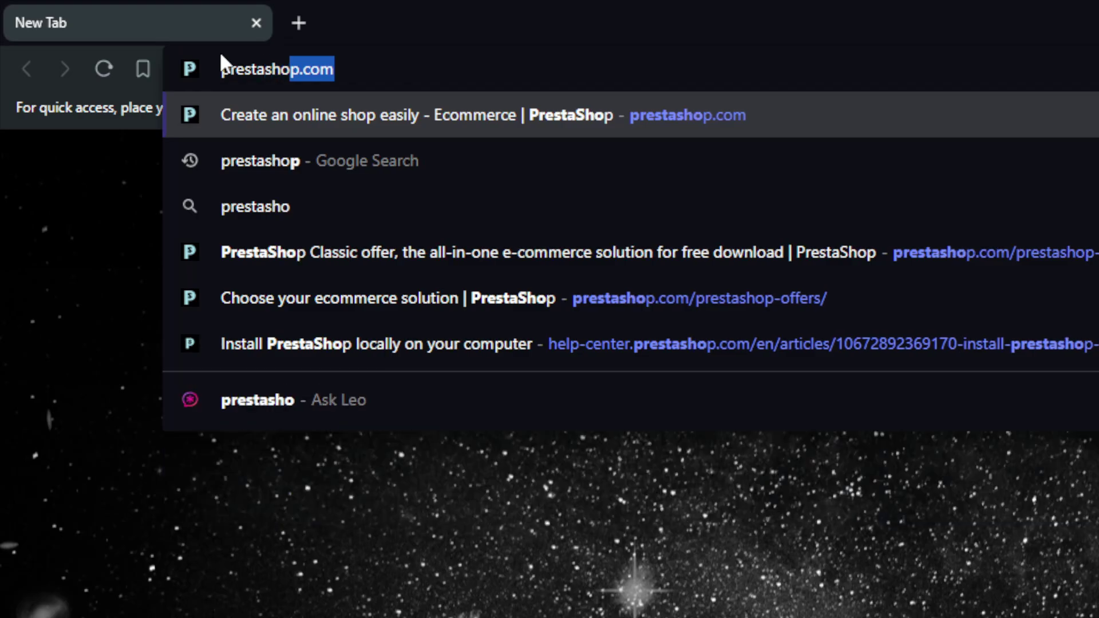
pyautogui.write('com')
pyautogui.press('Return')
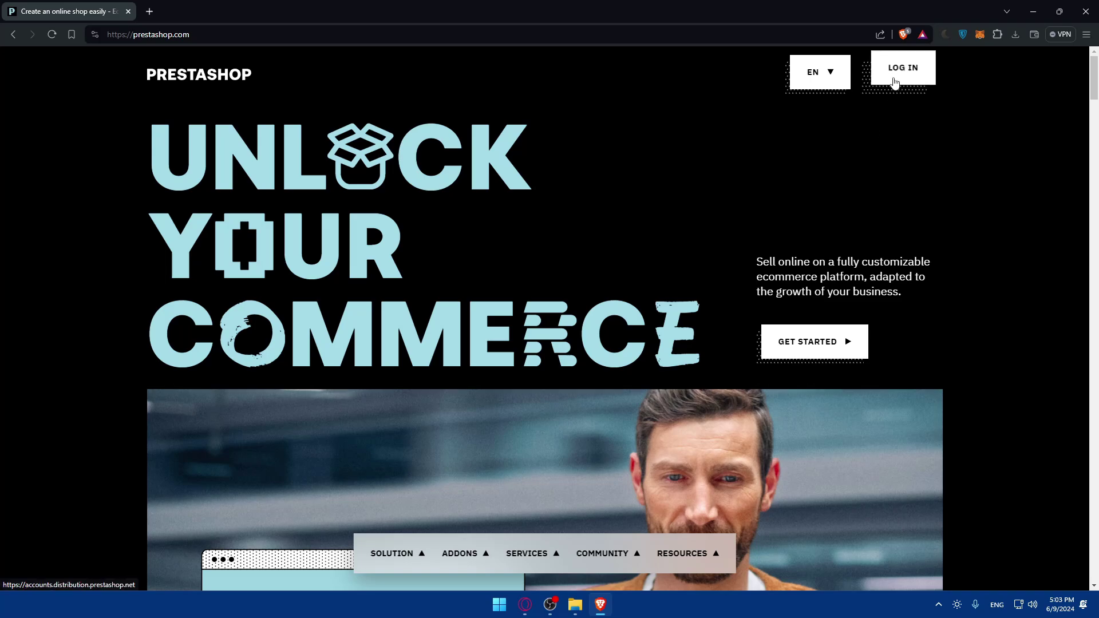
# Sign in with Google, save a freelancer profile with company name Omix, and return to the homepage tab
pyautogui.click(896, 82)
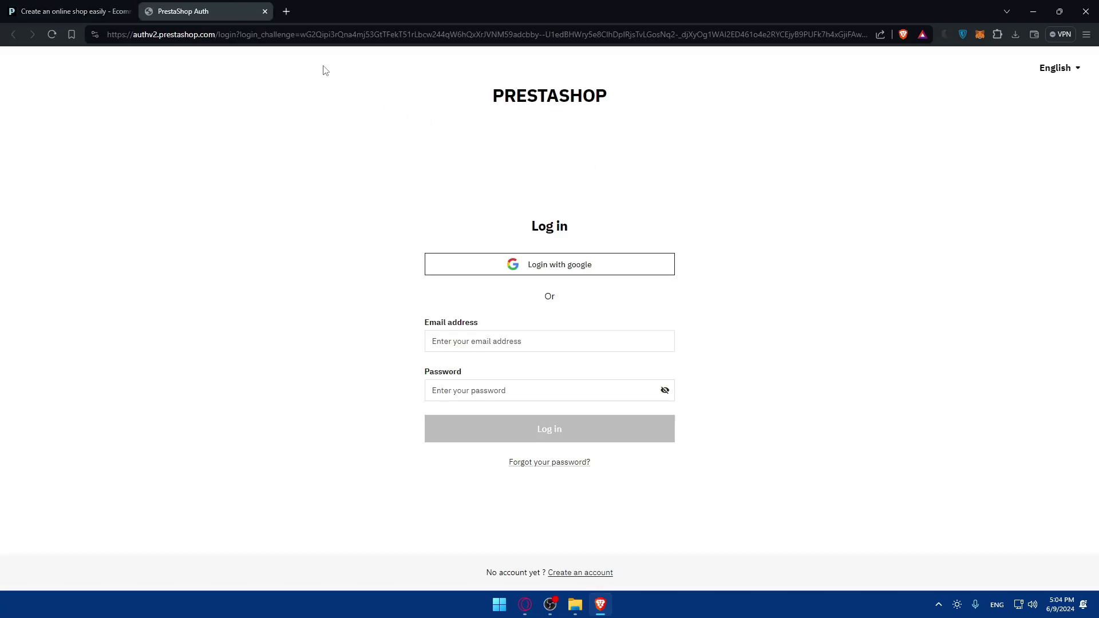
pyautogui.click(511, 259)
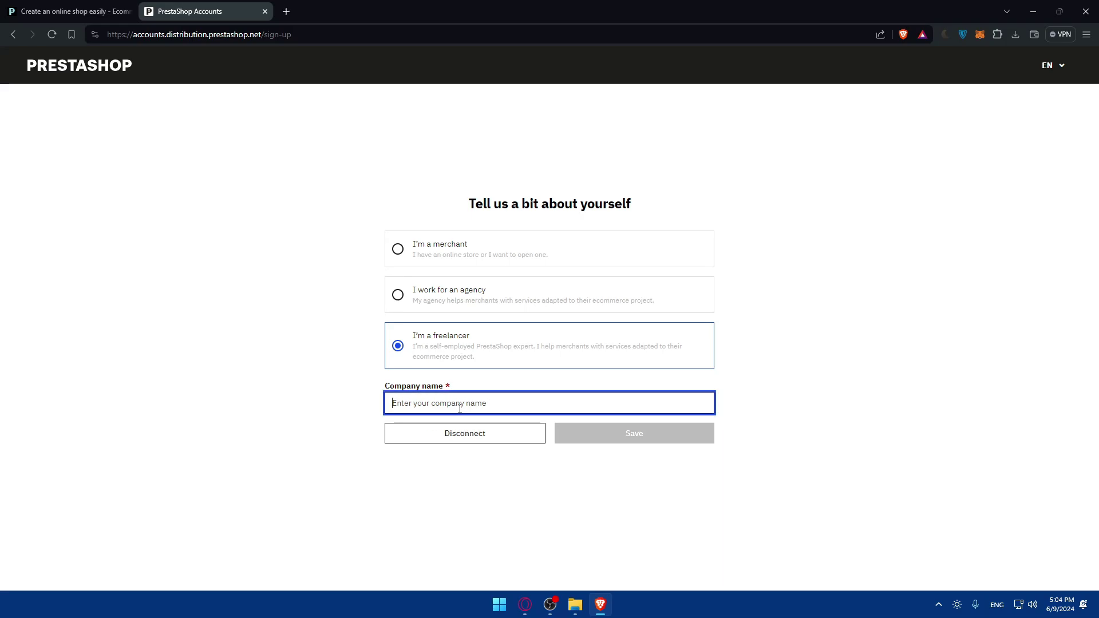
pyautogui.write('Omix')
pyautogui.click(585, 437)
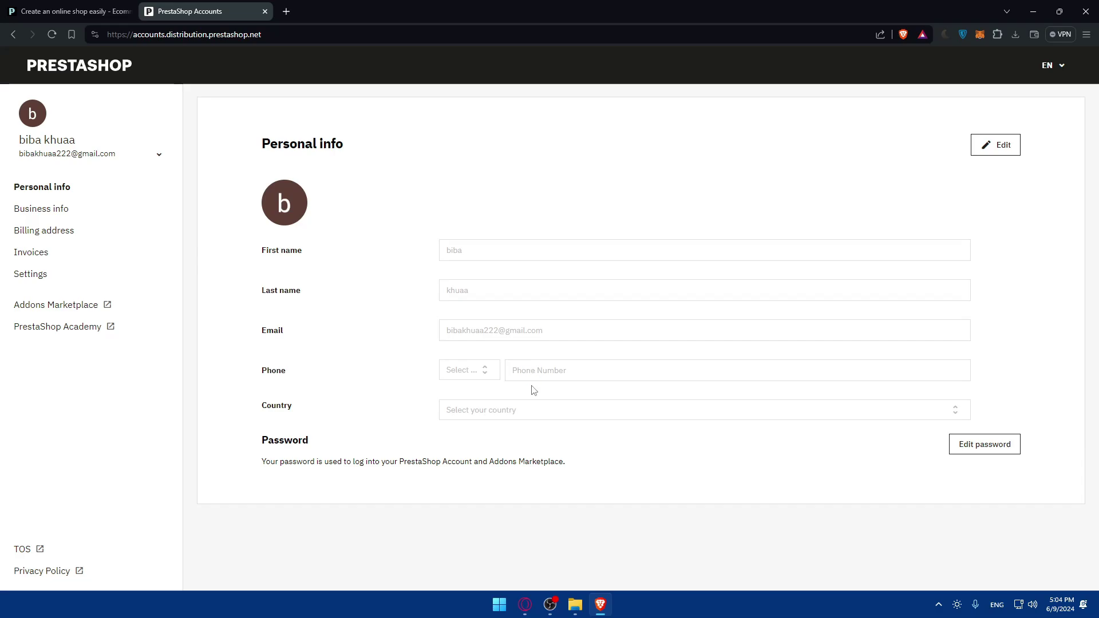
pyautogui.click(65, 11)
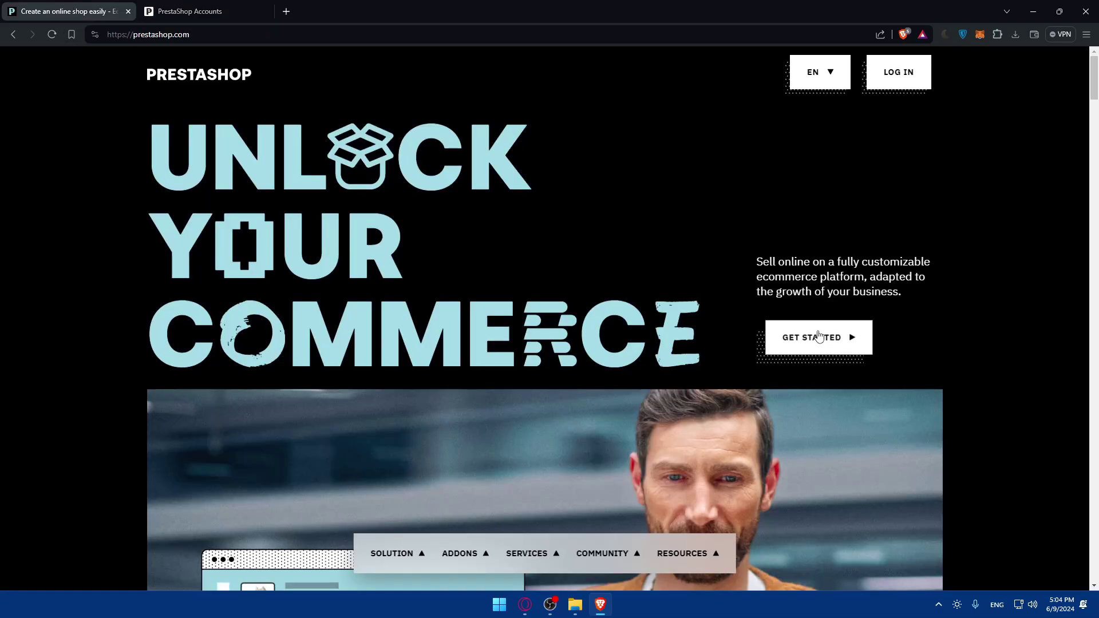
# Go from GET STARTED's offer comparison to the PrestaShop Classic download page
pyautogui.click(809, 349)
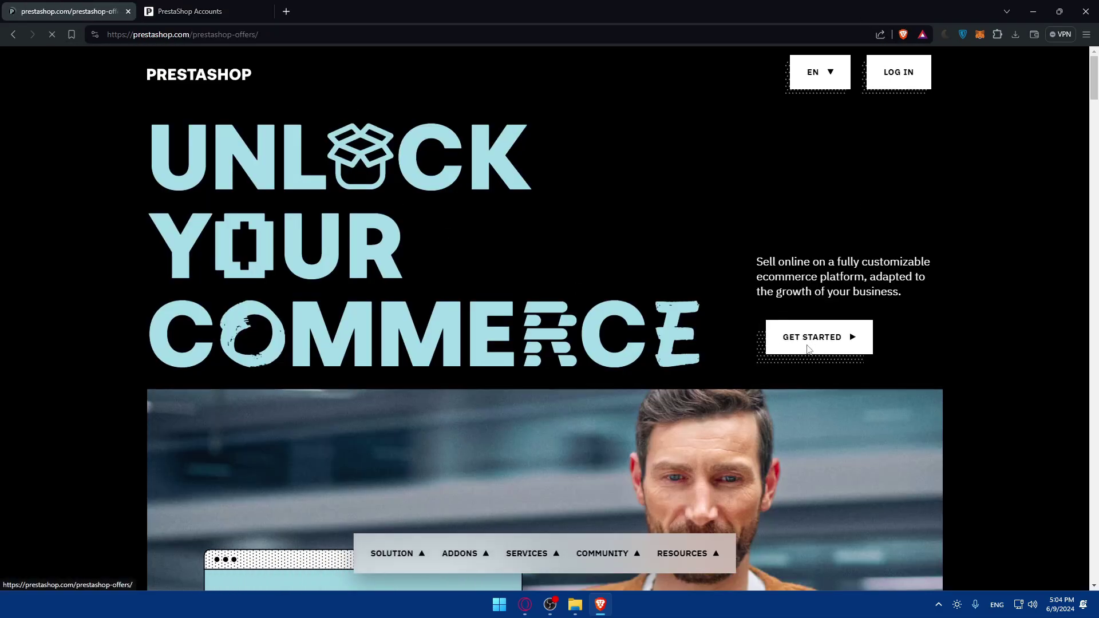
pyautogui.scroll(-5, 277, 269)
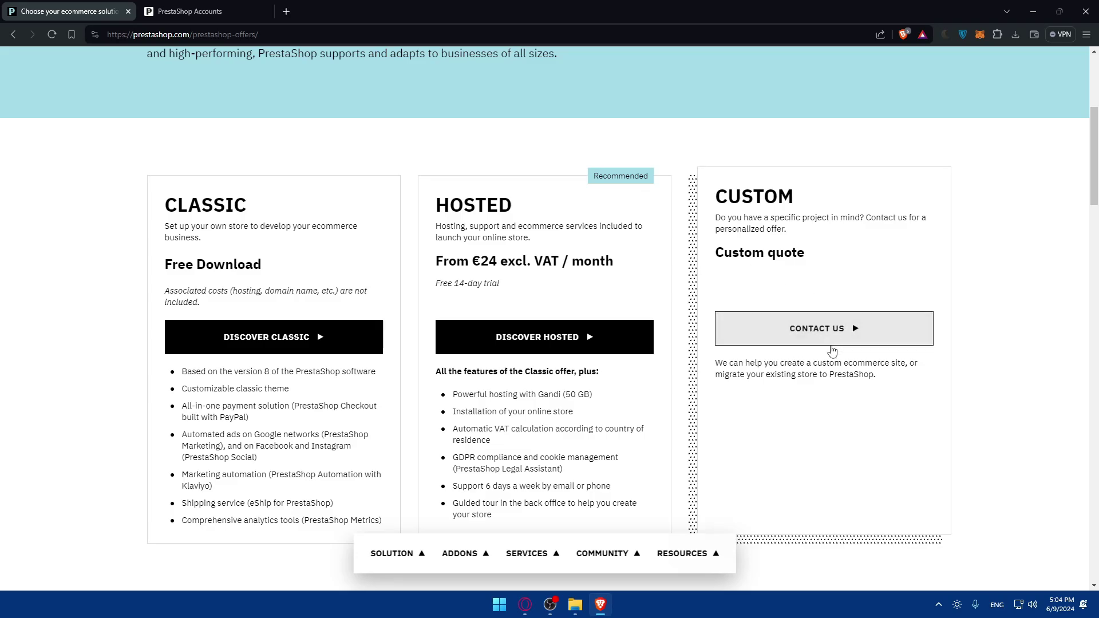
pyautogui.click(229, 347)
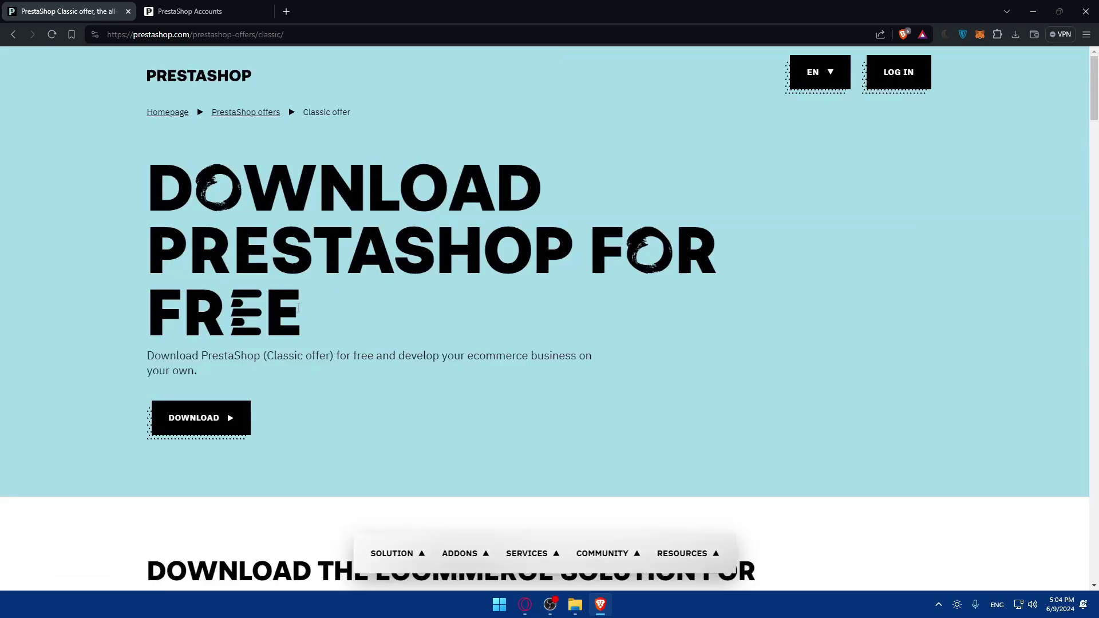
# Fill the Classic download form with a saved e-mail address and the Freelance profile
pyautogui.click(224, 418)
pyautogui.click(218, 232)
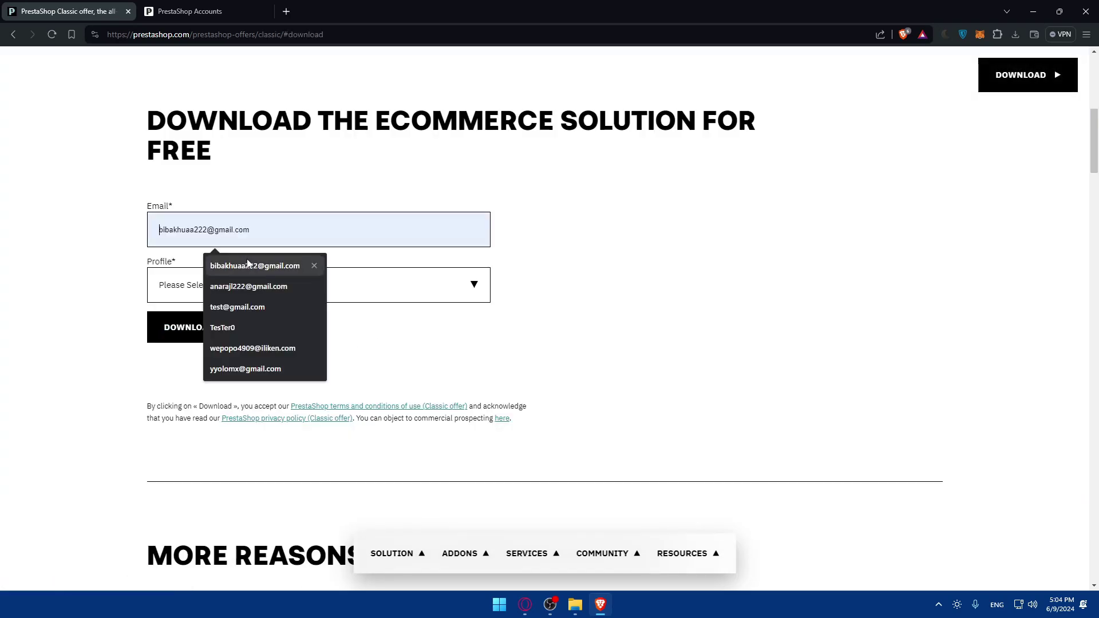
pyautogui.click(250, 266)
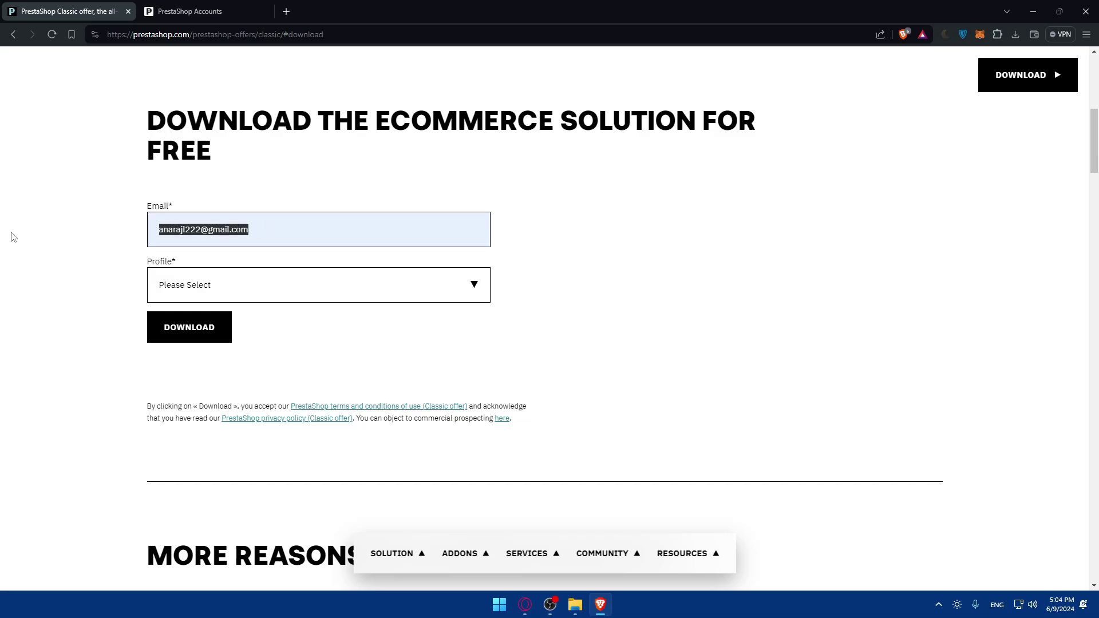
pyautogui.write('b')
pyautogui.click(232, 265)
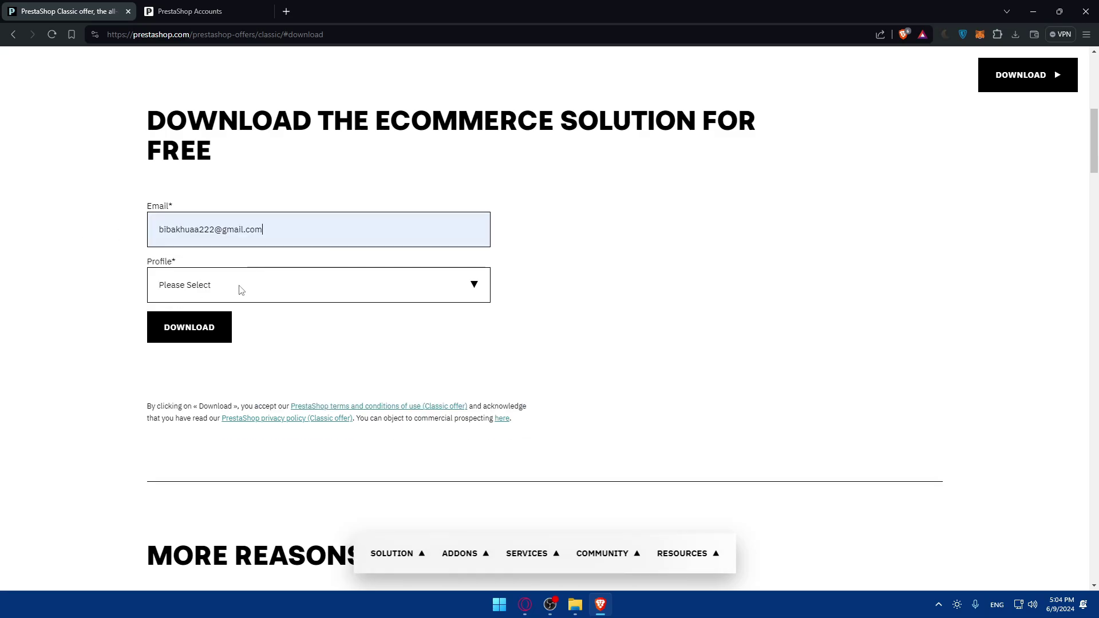
pyautogui.click(238, 289)
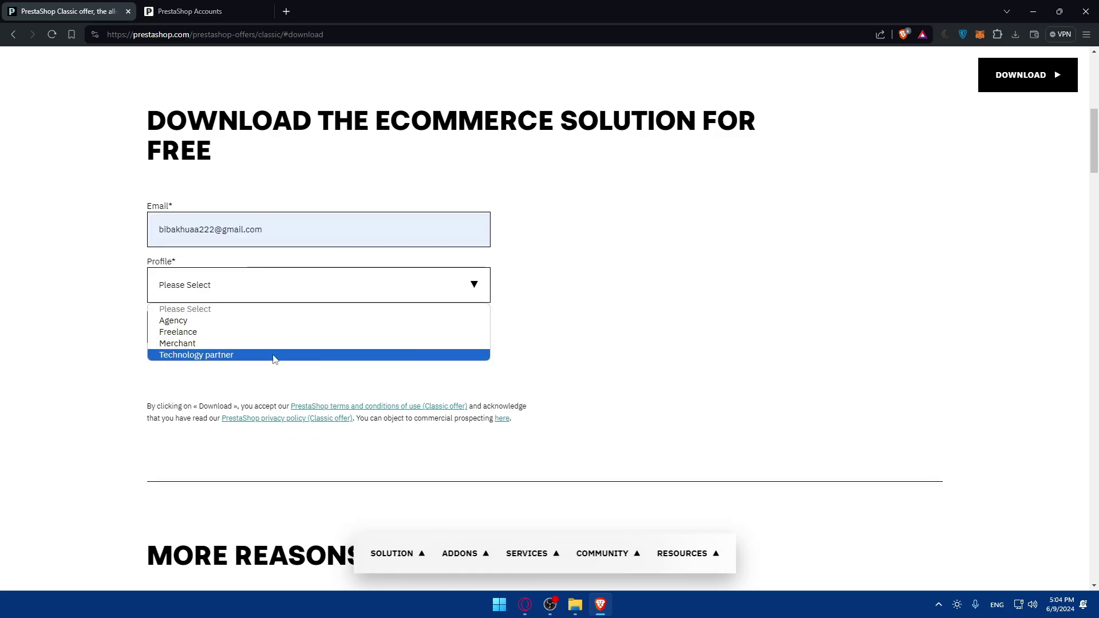
pyautogui.click(194, 332)
# Submit the form and save the PrestaShop Classic download file
pyautogui.click(193, 338)
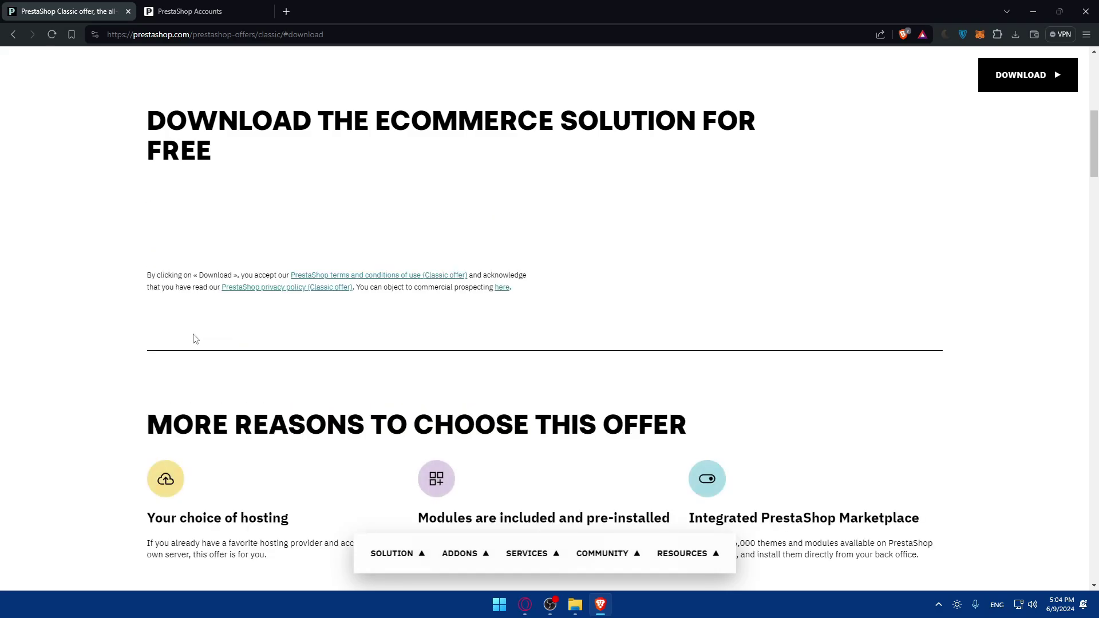
pyautogui.press('Return')
pyautogui.scroll(-2, 424, 241)
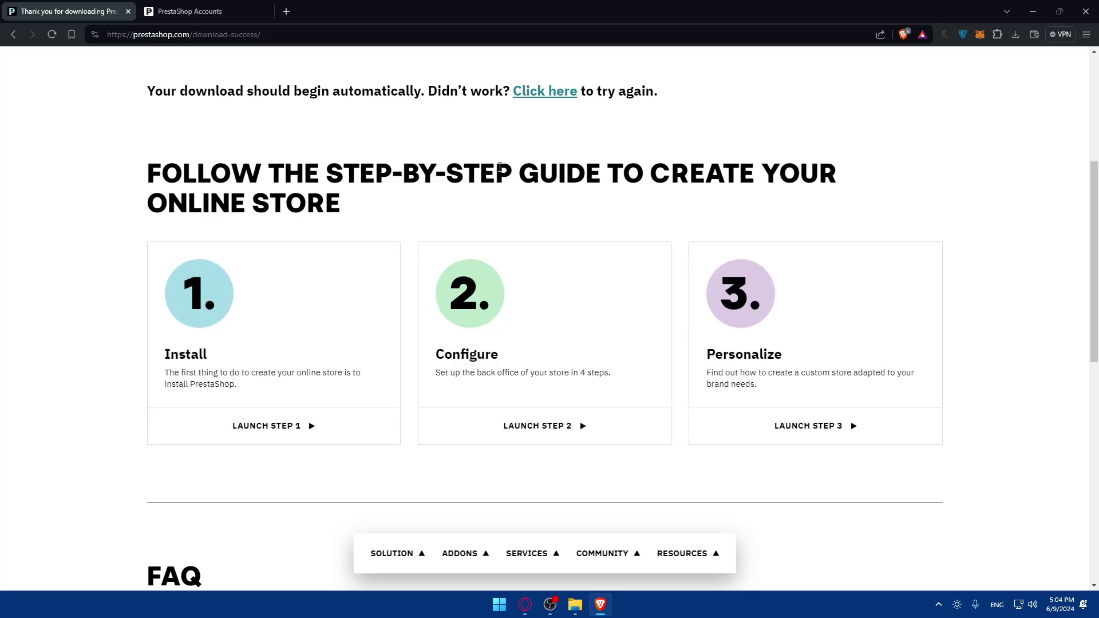
pyautogui.moveTo(429, 162); pyautogui.dragTo(578, 200)
pyautogui.click(339, 207)
pyautogui.scroll(2, 497, 239)
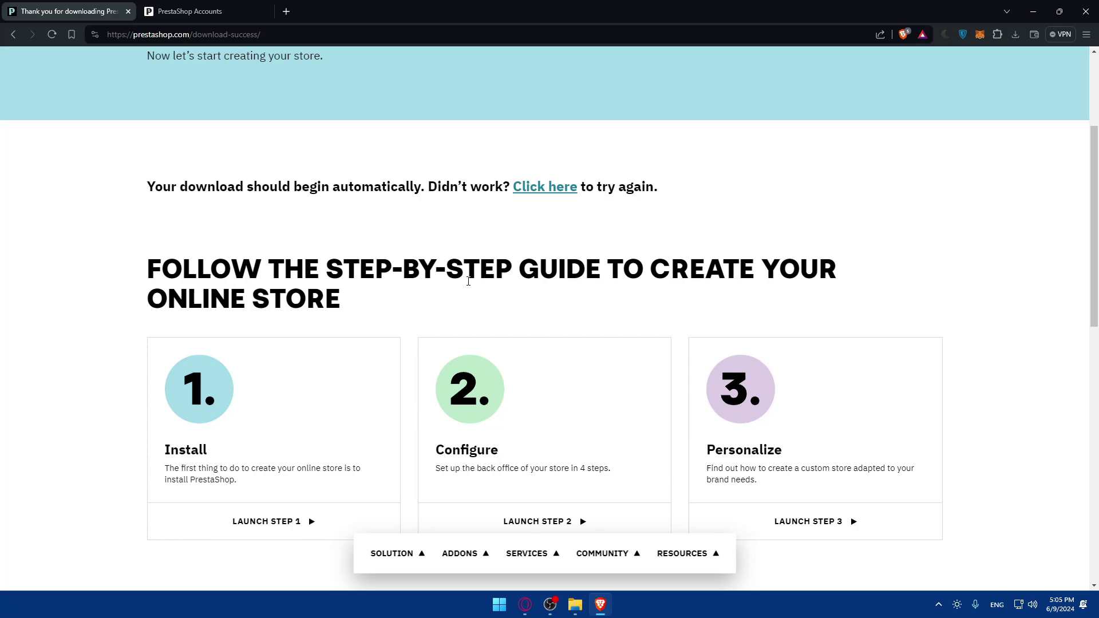
pyautogui.scroll(-4, 468, 281)
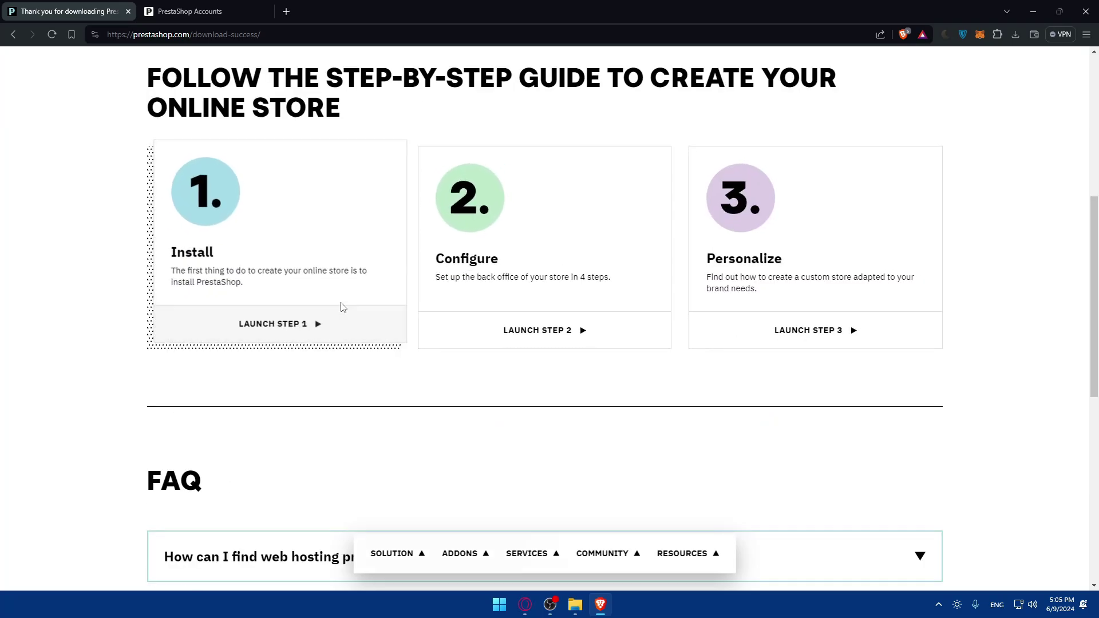
pyautogui.click(275, 323)
pyautogui.click(543, 392)
pyautogui.click(572, 373)
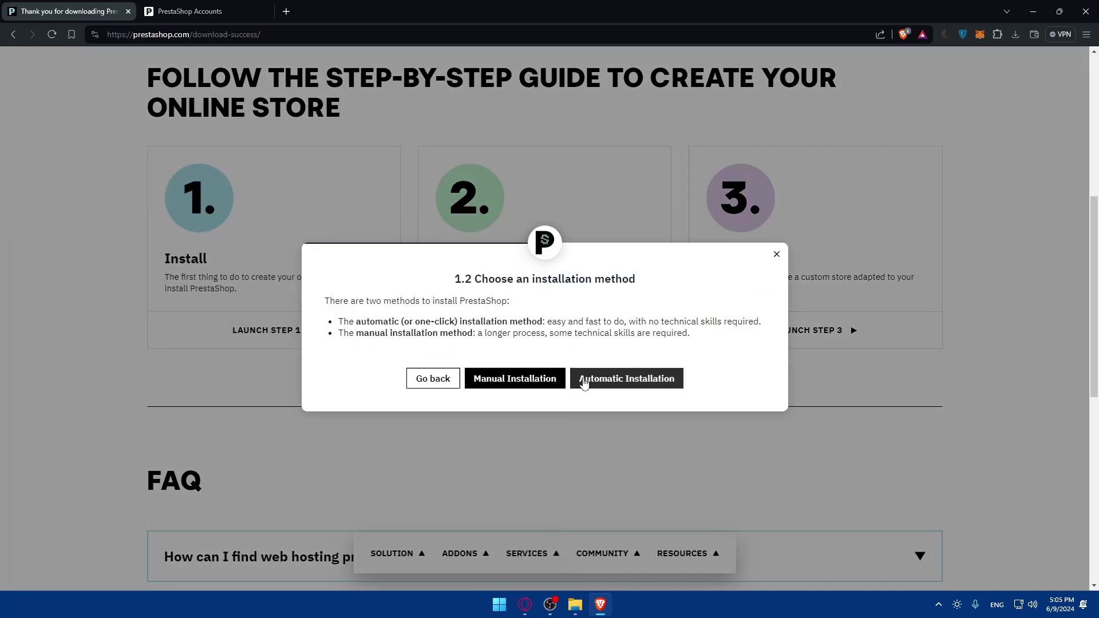
pyautogui.click(589, 384)
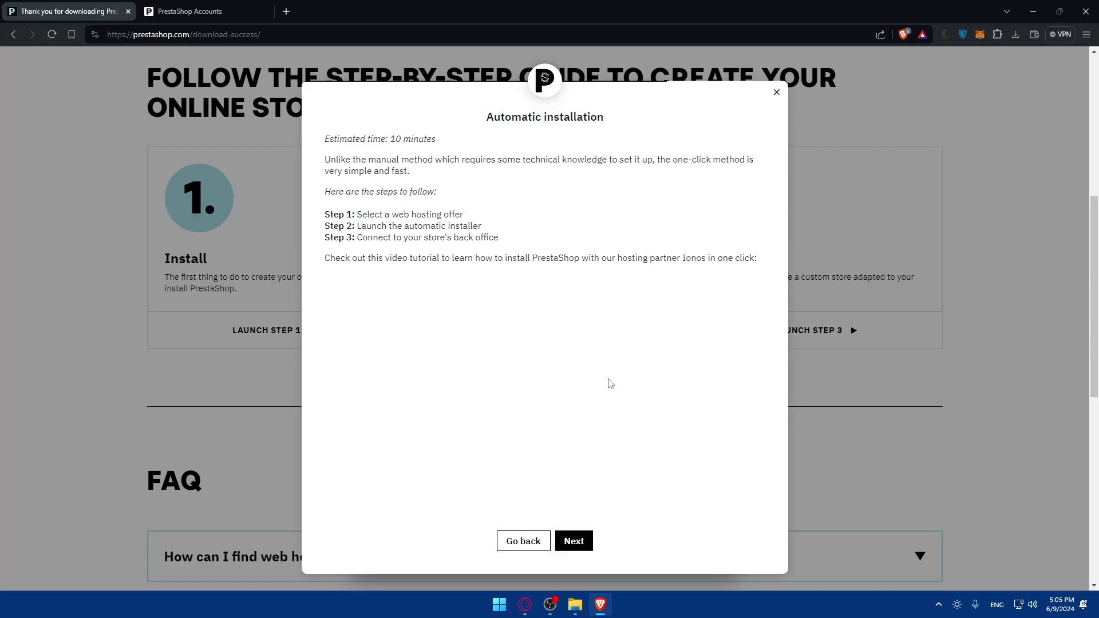
pyautogui.click(537, 538)
pyautogui.click(530, 378)
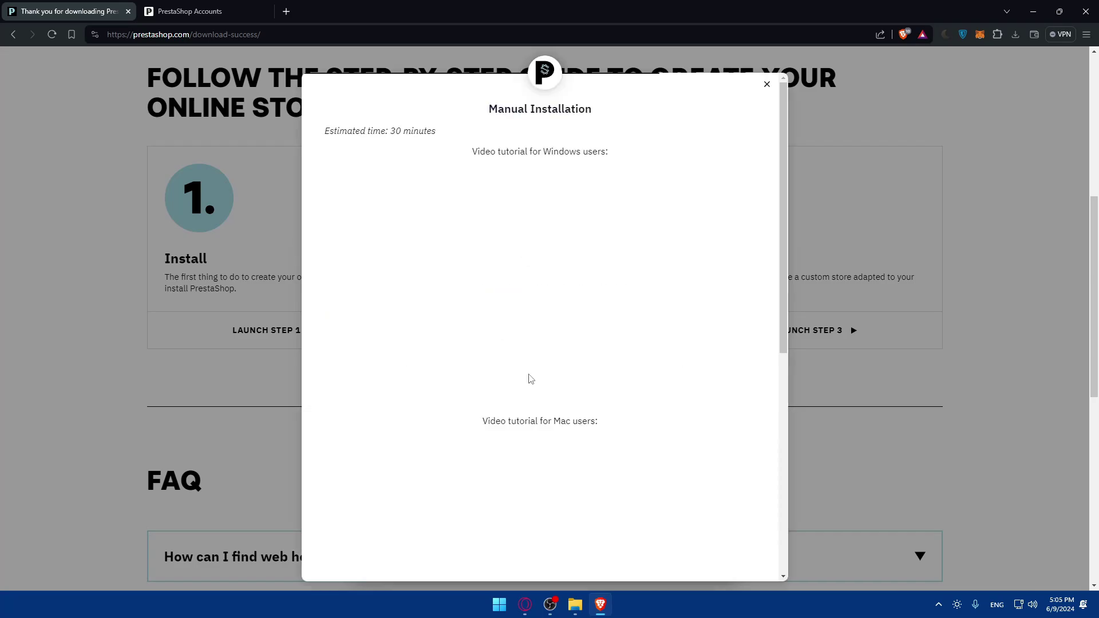
pyautogui.scroll(-5, 536, 337)
pyautogui.scroll(5, 766, 141)
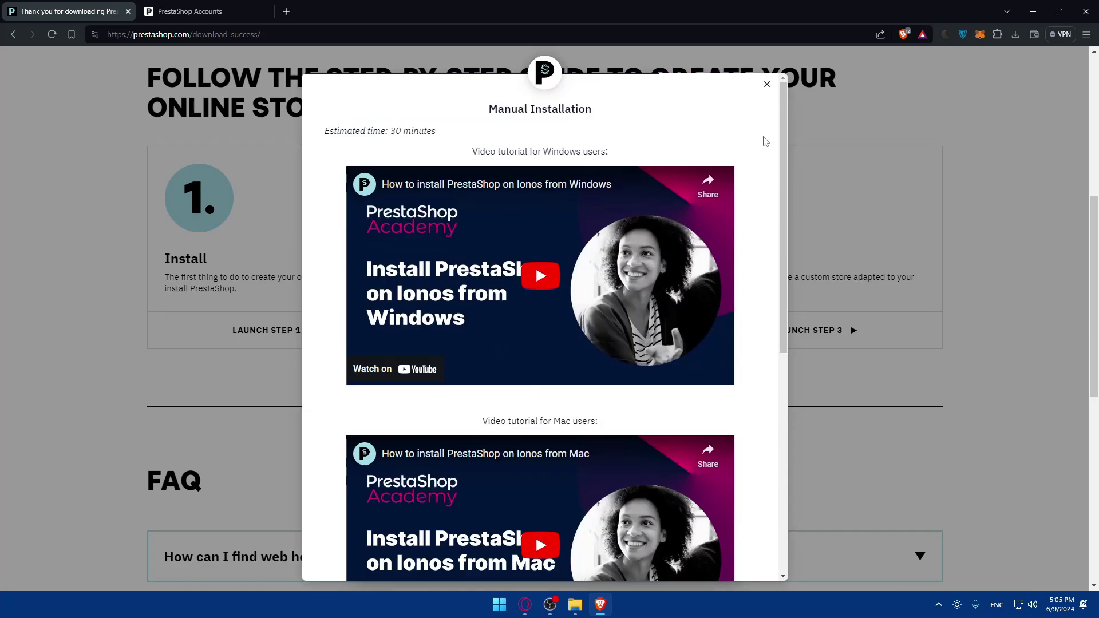
pyautogui.click(767, 84)
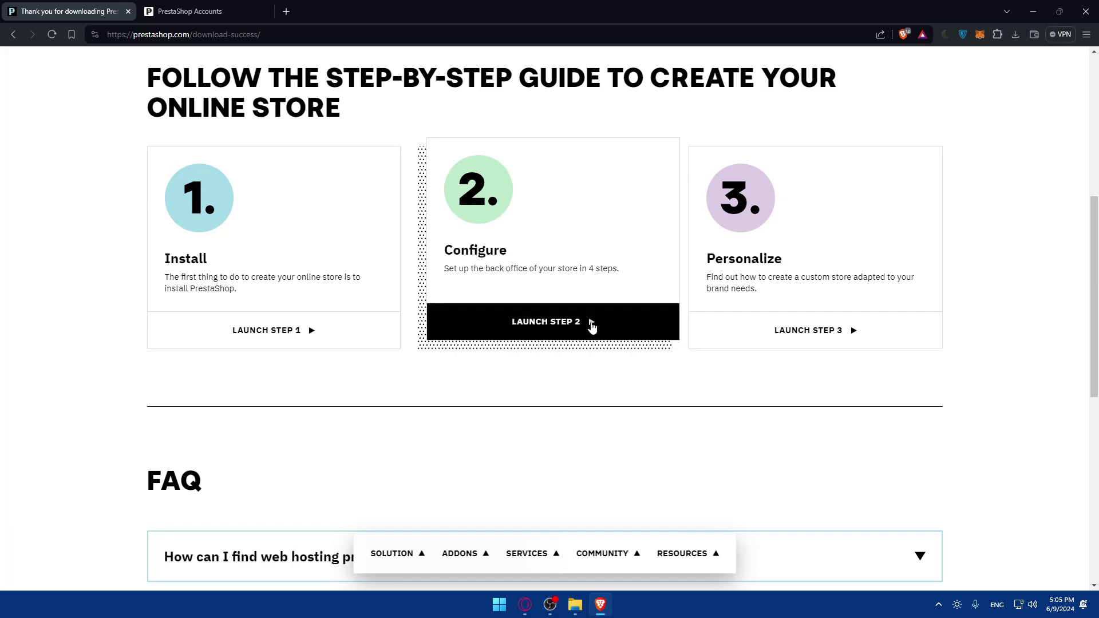
# Preview and close the guide's Configure and Personalize steps
pyautogui.click(588, 324)
pyautogui.click(776, 239)
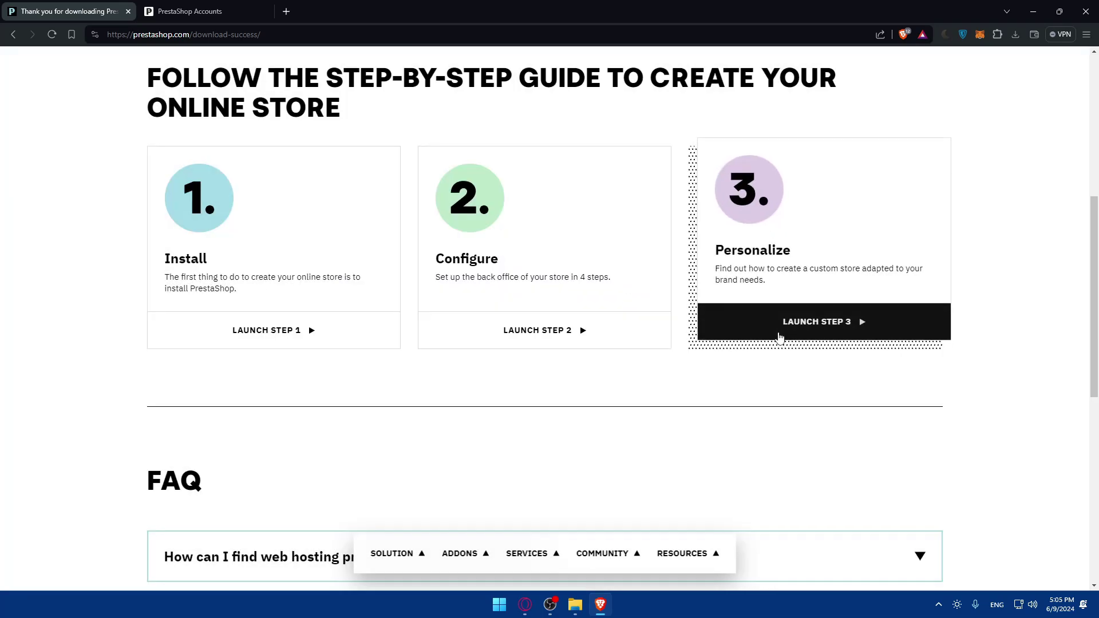
pyautogui.click(779, 332)
pyautogui.click(779, 225)
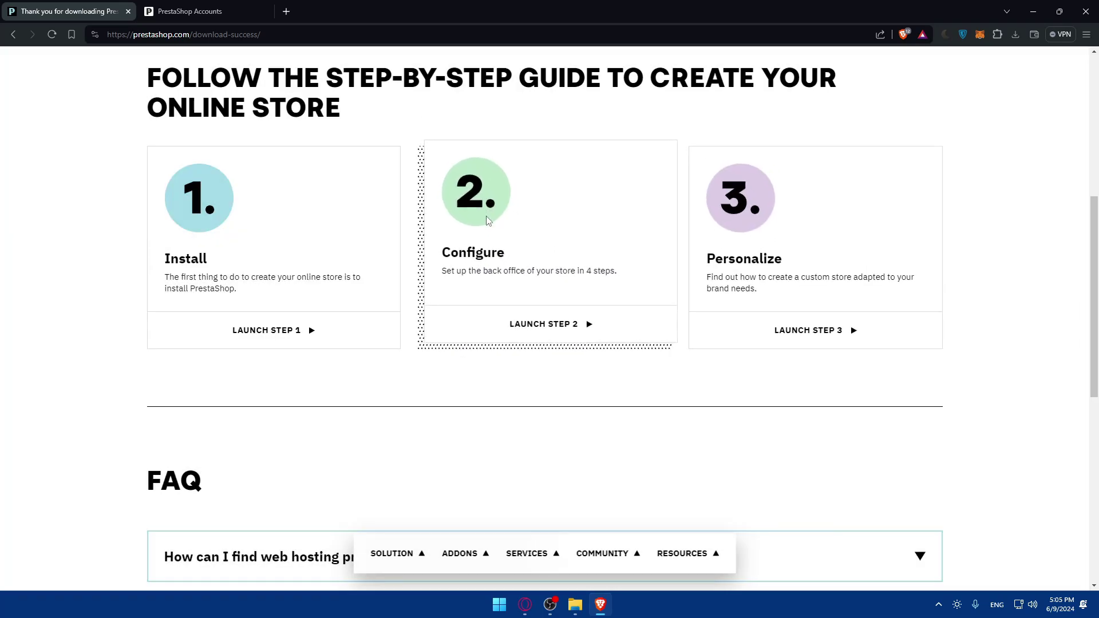
pyautogui.scroll(3, 486, 218)
pyautogui.scroll(-3, 486, 222)
pyautogui.scroll(-3, 487, 226)
pyautogui.scroll(5, 422, 341)
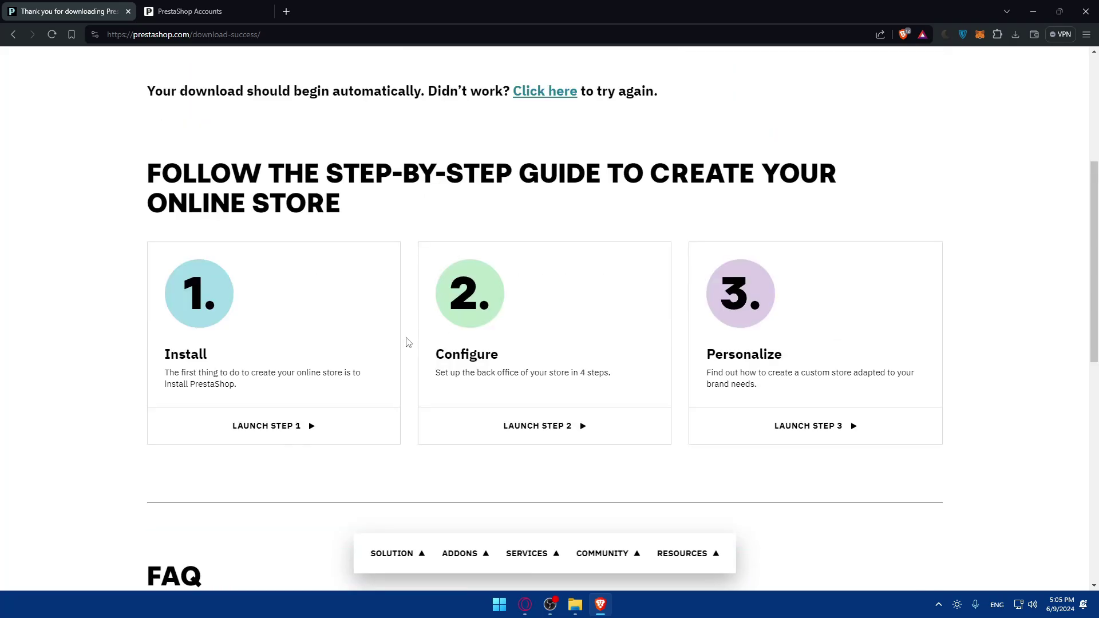
# Review the hosting partners' offers from the Install step, then close that tab and the guide popup
pyautogui.click(284, 424)
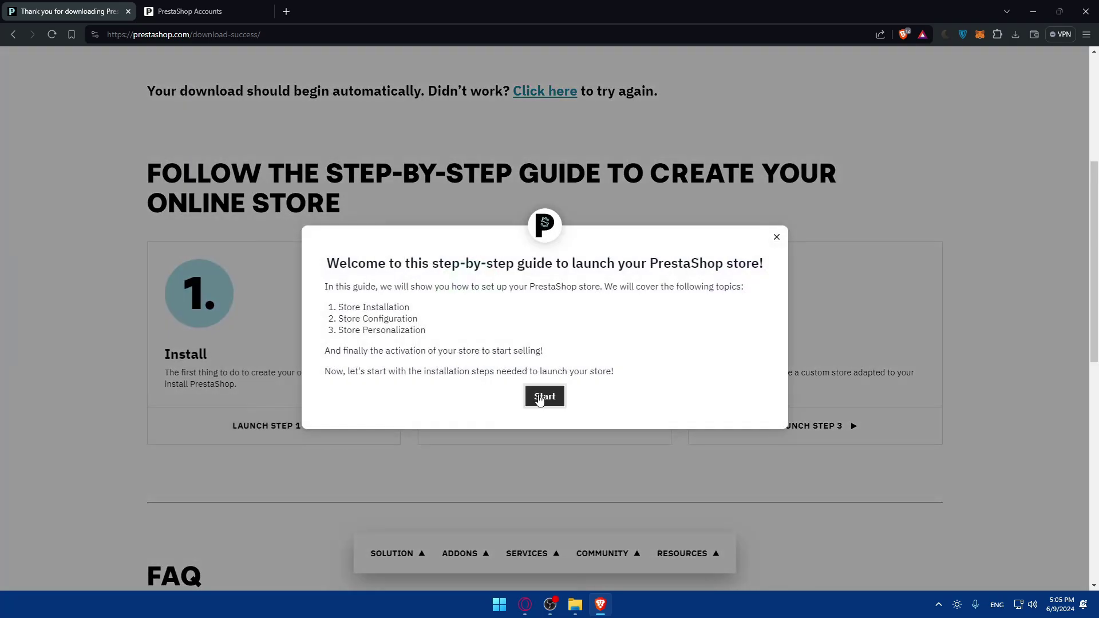
pyautogui.click(539, 399)
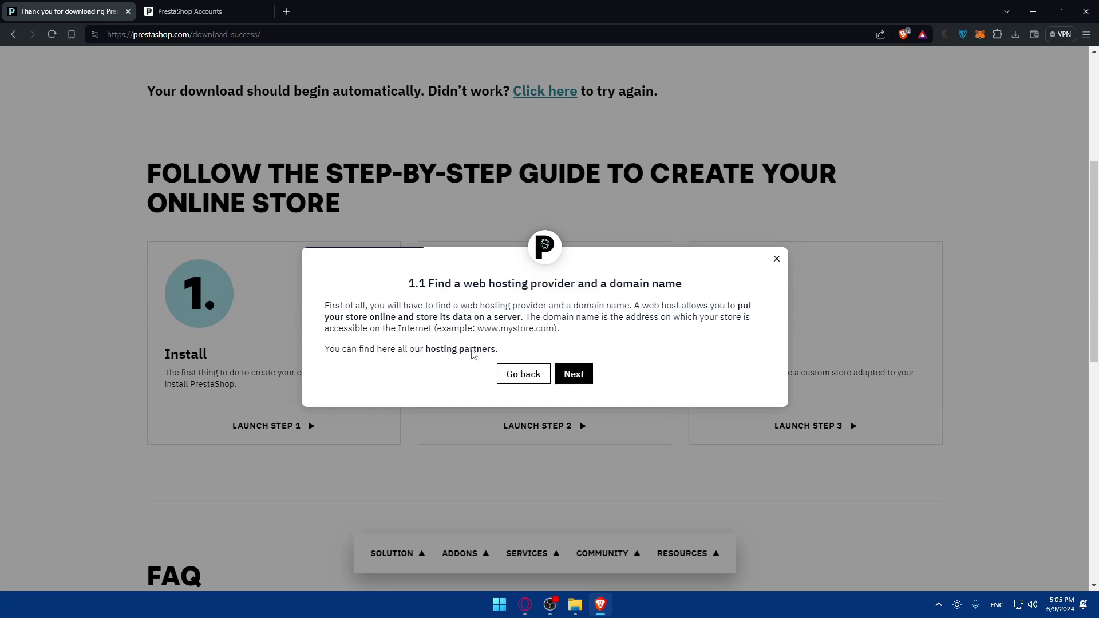
pyautogui.click(473, 349)
pyautogui.scroll(-5, 341, 302)
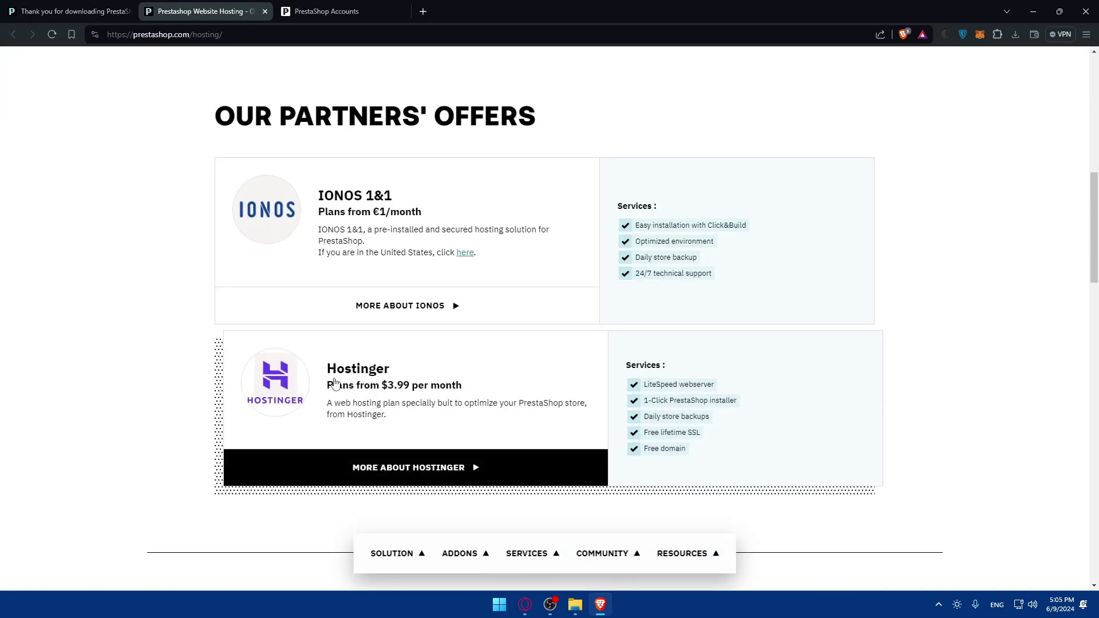
pyautogui.scroll(1, 335, 384)
pyautogui.scroll(3, 379, 322)
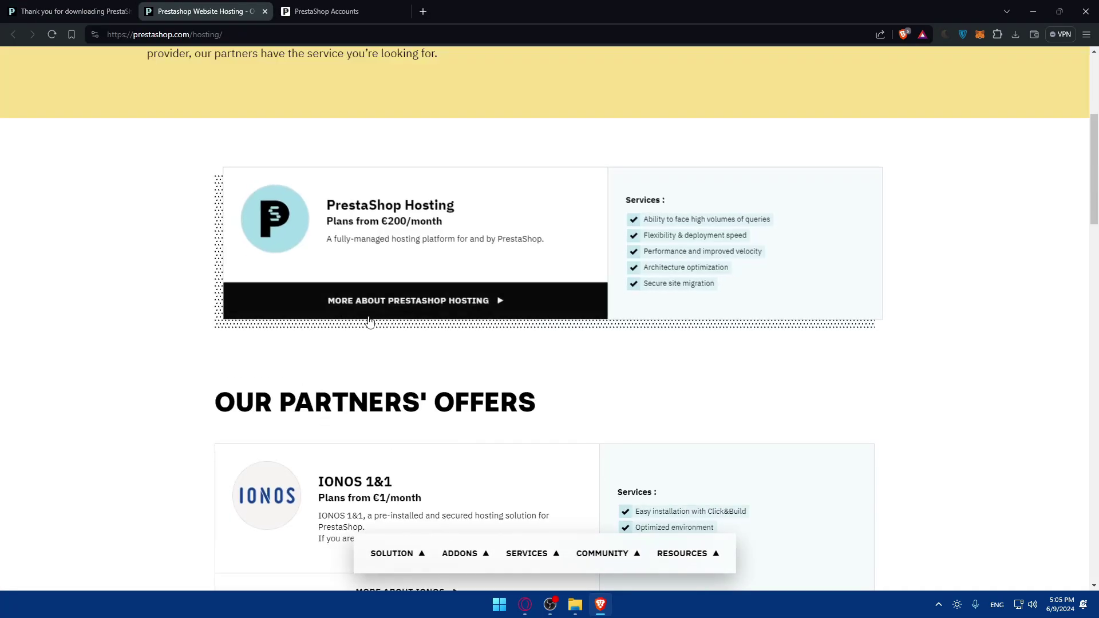
pyautogui.click(265, 11)
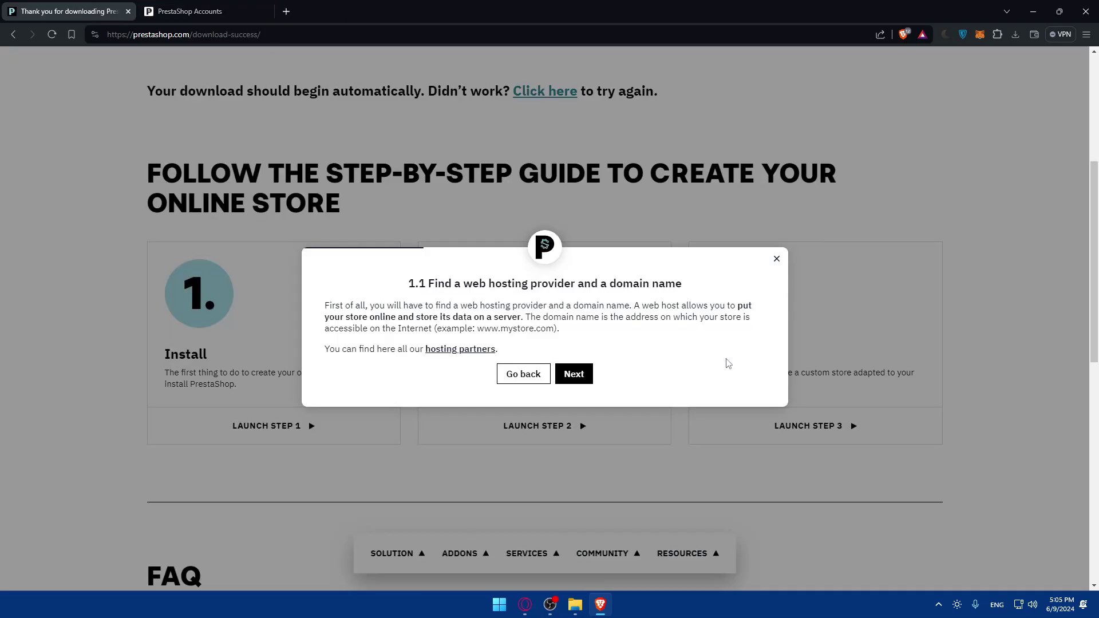
pyautogui.click(775, 260)
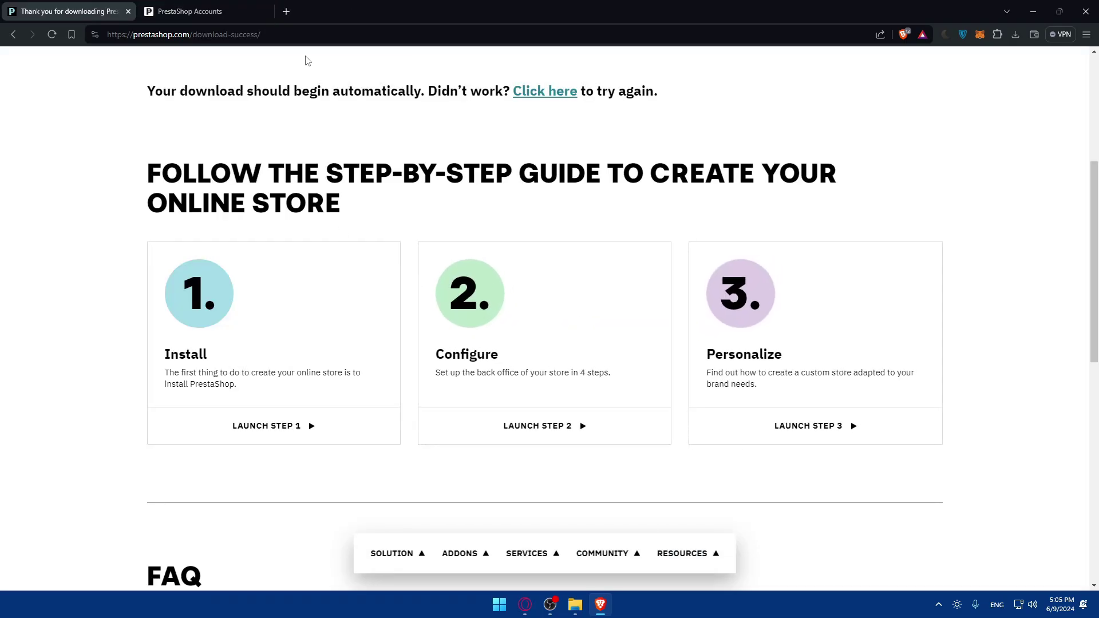
# Search Google in a new tab for 'how to install prestashop on localhost'
pyautogui.click(289, 16)
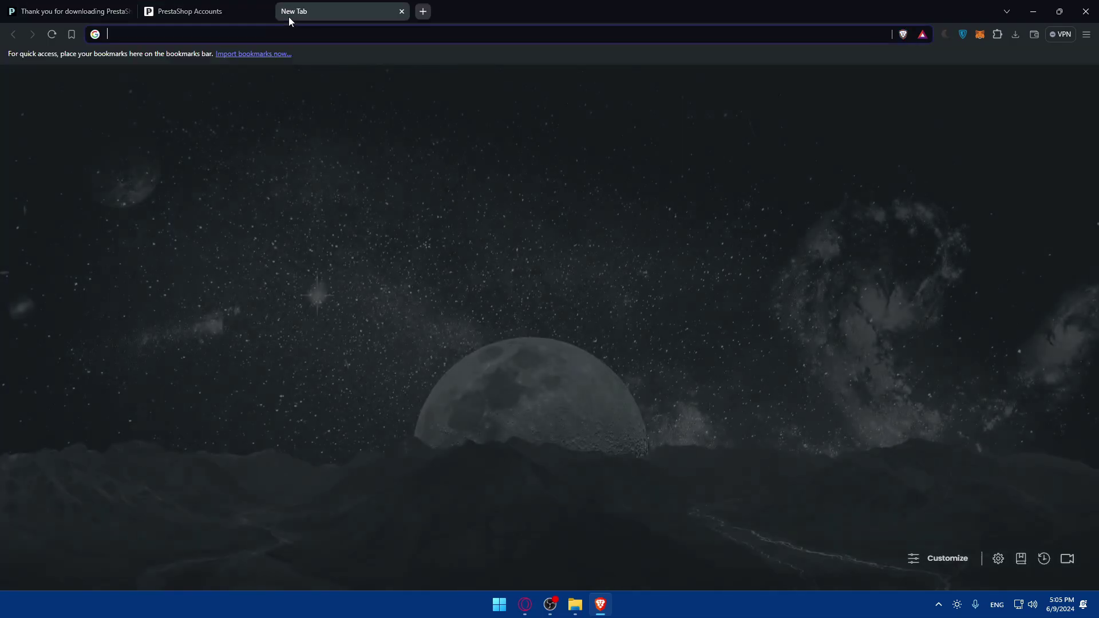
pyautogui.write('how to ')
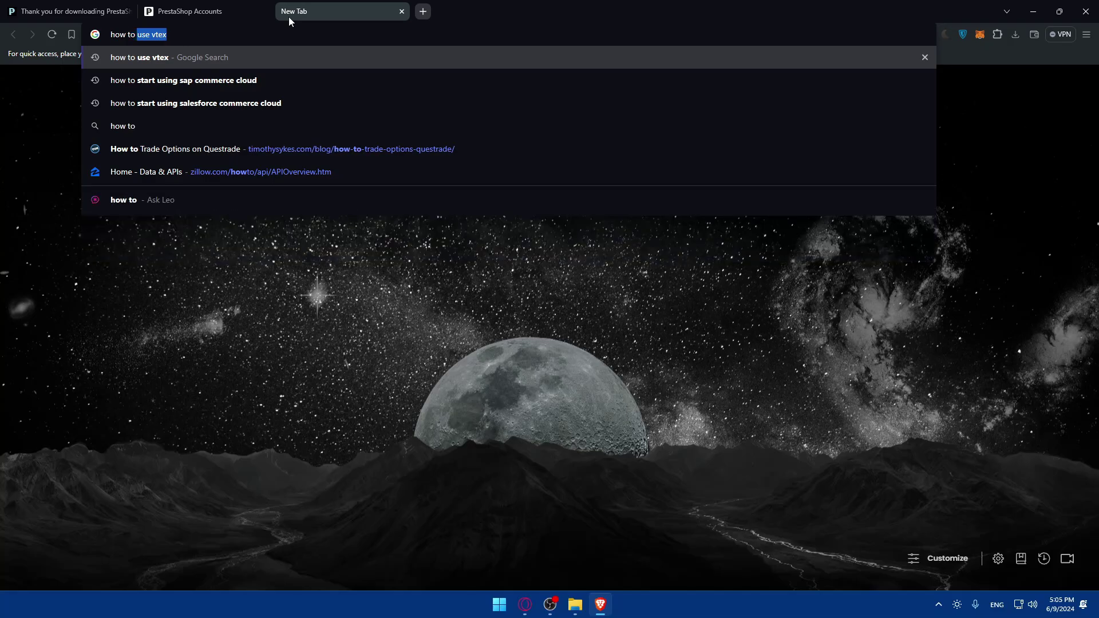
pyautogui.write('host')
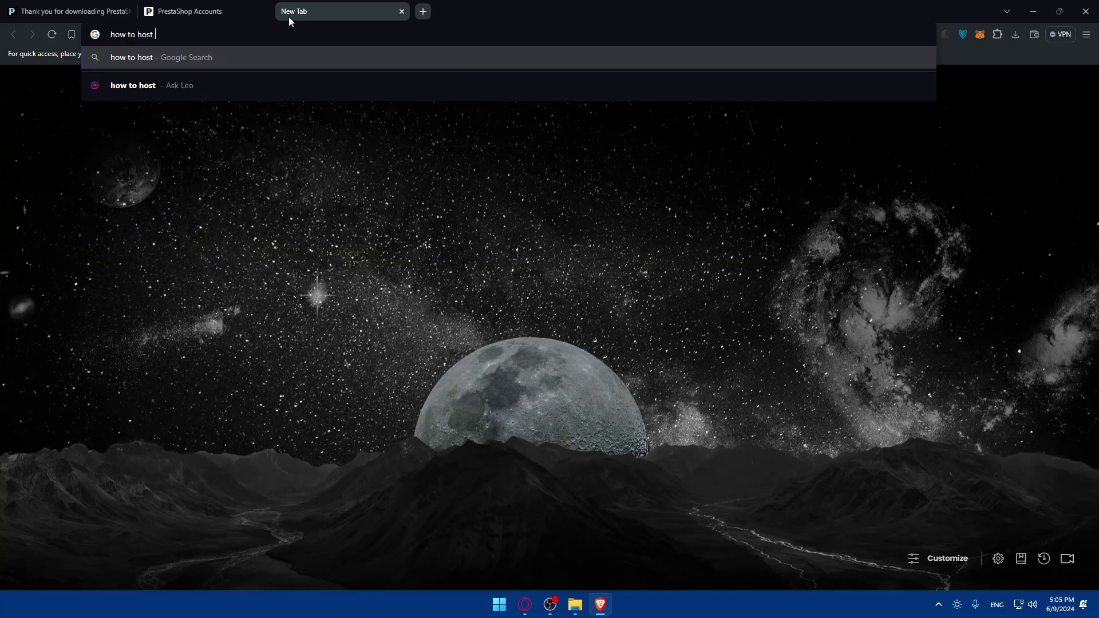
pyautogui.press('BackSpace')
pyautogui.press('BackSpace')
pyautogui.press('BackSpace')
pyautogui.press('BackSpace')
pyautogui.press('BackSpace')
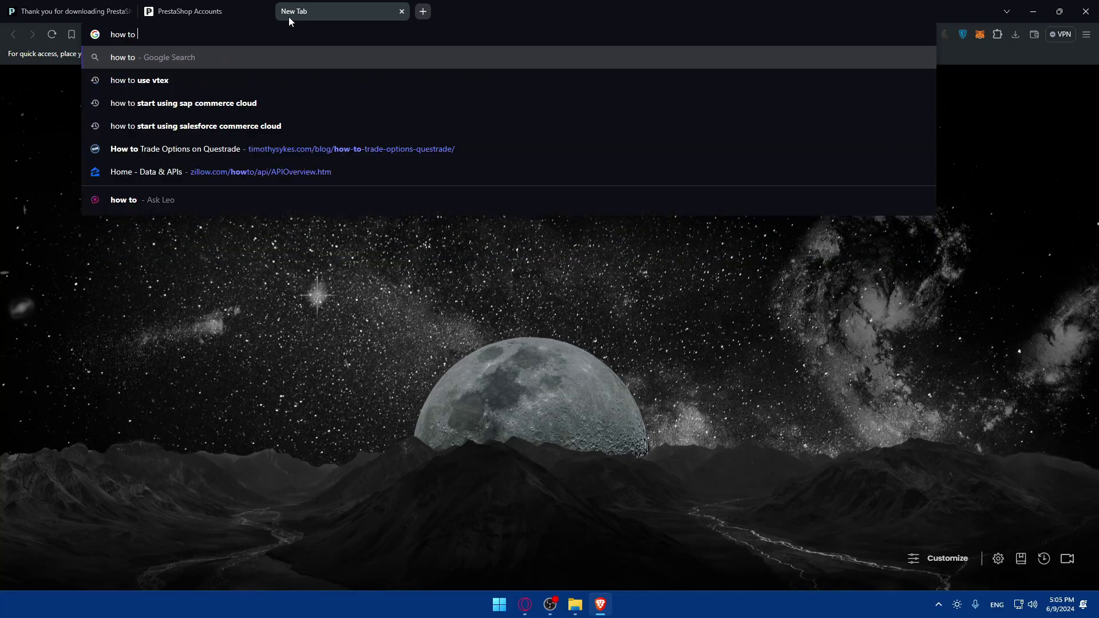
pyautogui.write('use prest')
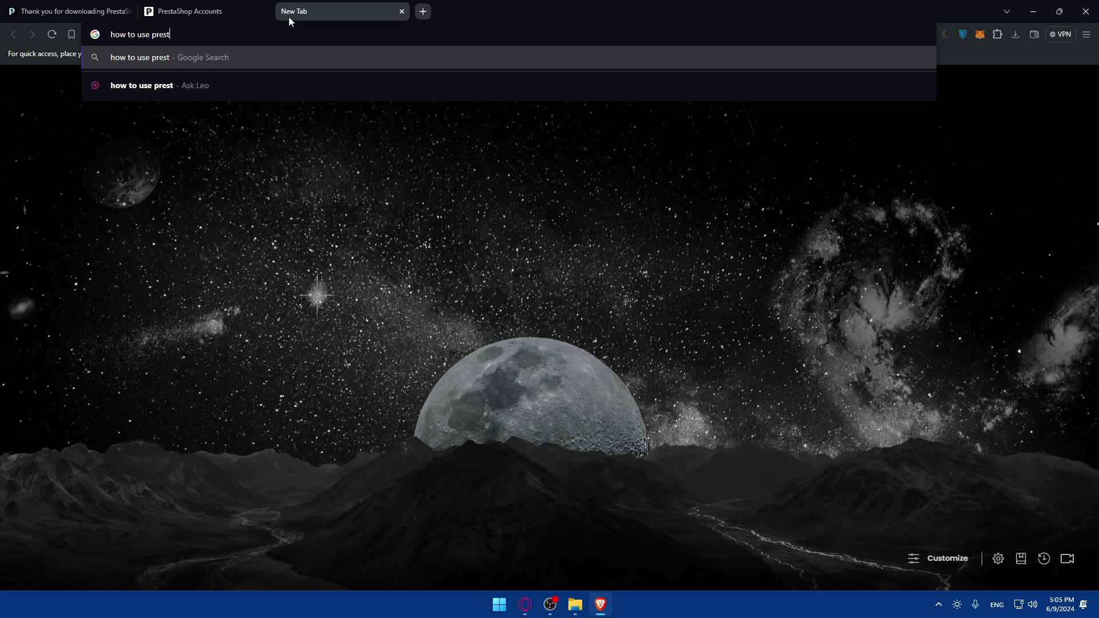
pyautogui.press('BackSpace')
pyautogui.press('BackSpace')
pyautogui.press('BackSpace')
pyautogui.press('BackSpace')
pyautogui.press('BackSpace')
pyautogui.press('BackSpace')
pyautogui.press('BackSpace')
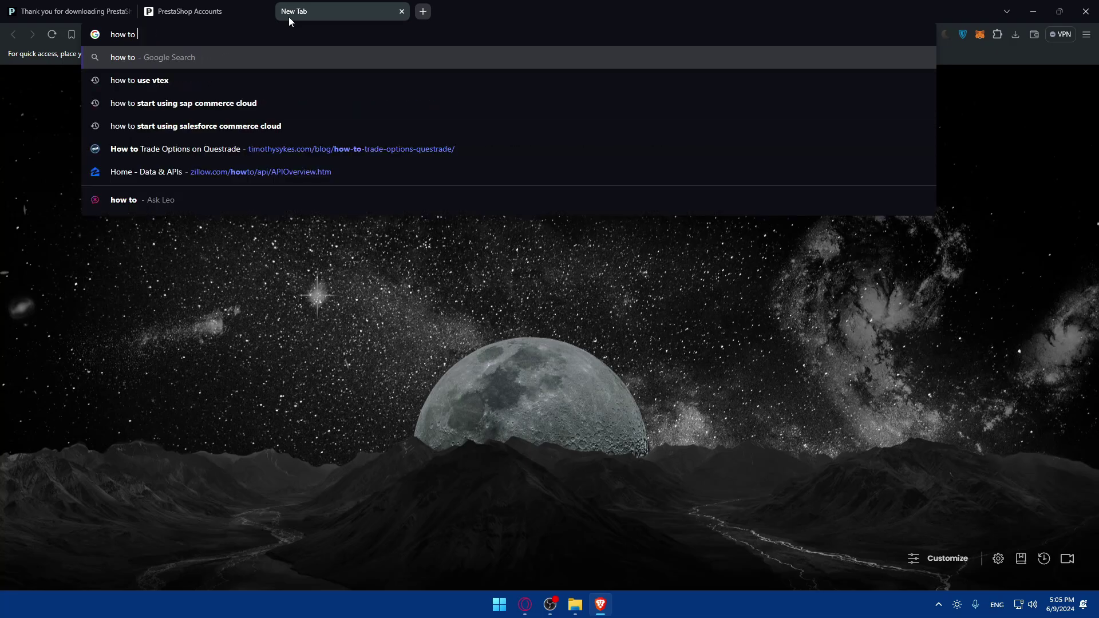
pyautogui.write('install pre')
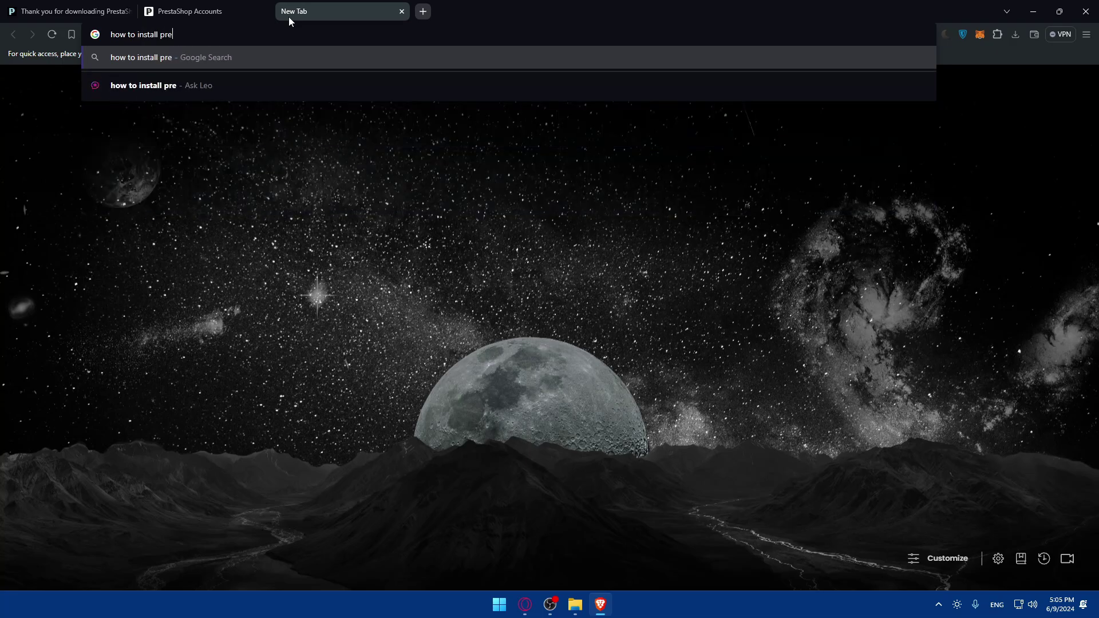
pyautogui.write('stashop on localhost')
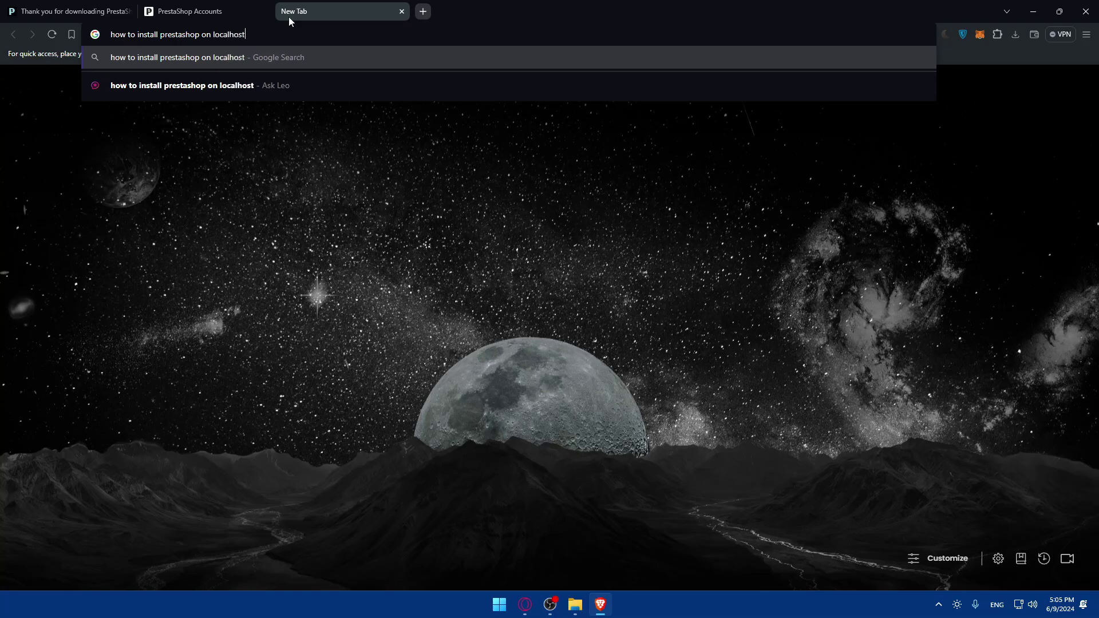
pyautogui.press('Return')
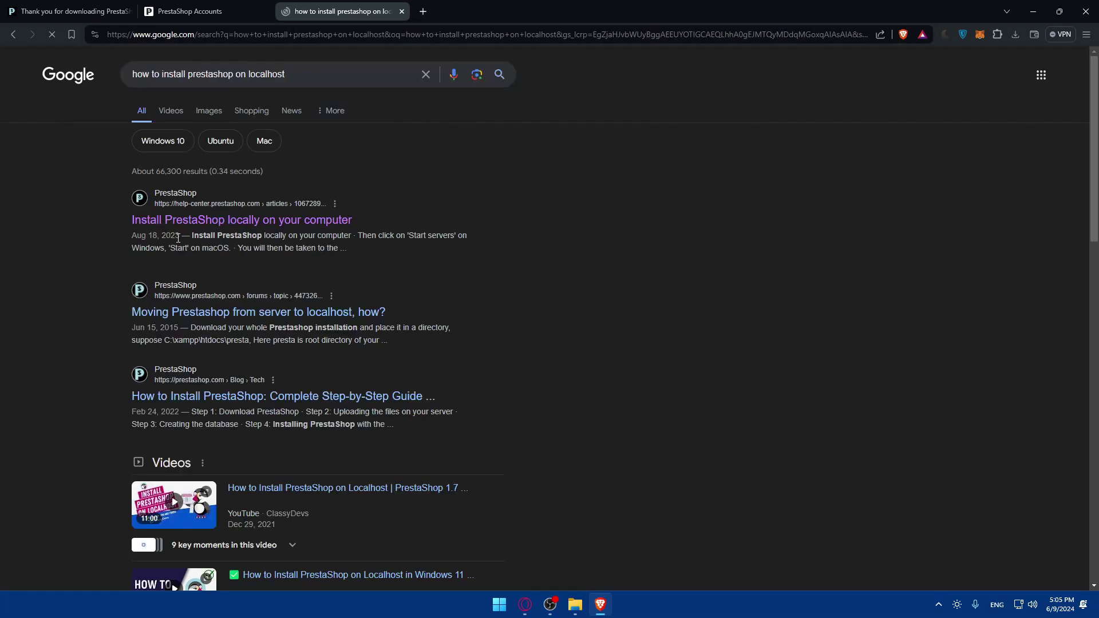
# Open the help-center article 'Install PrestaShop locally on your computer' from the results
pyautogui.click(411, 223)
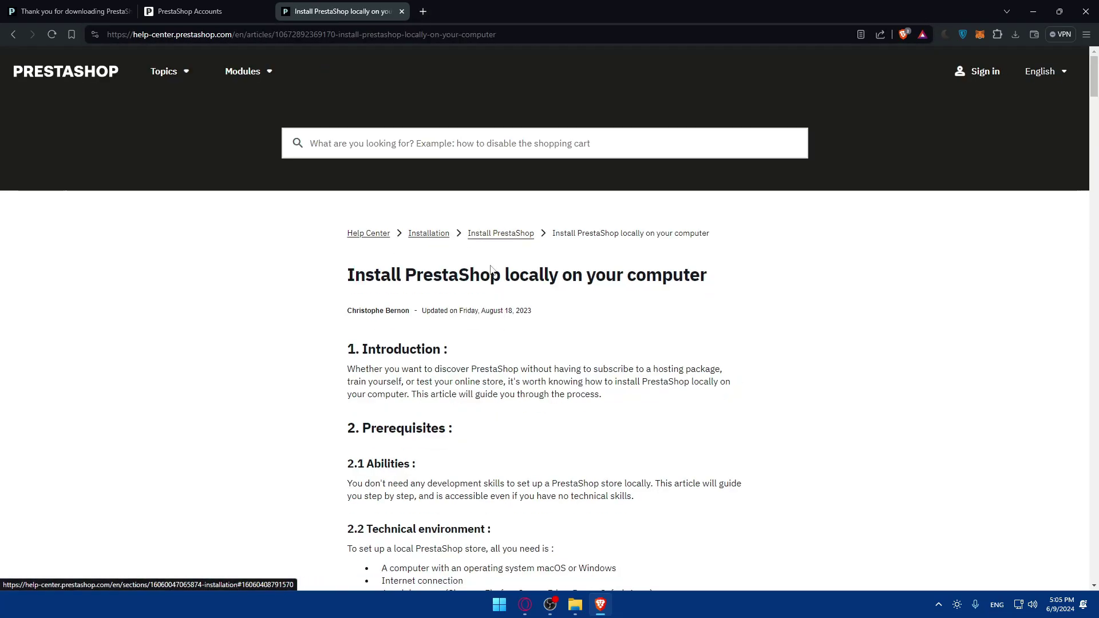
pyautogui.scroll(-5, 434, 214)
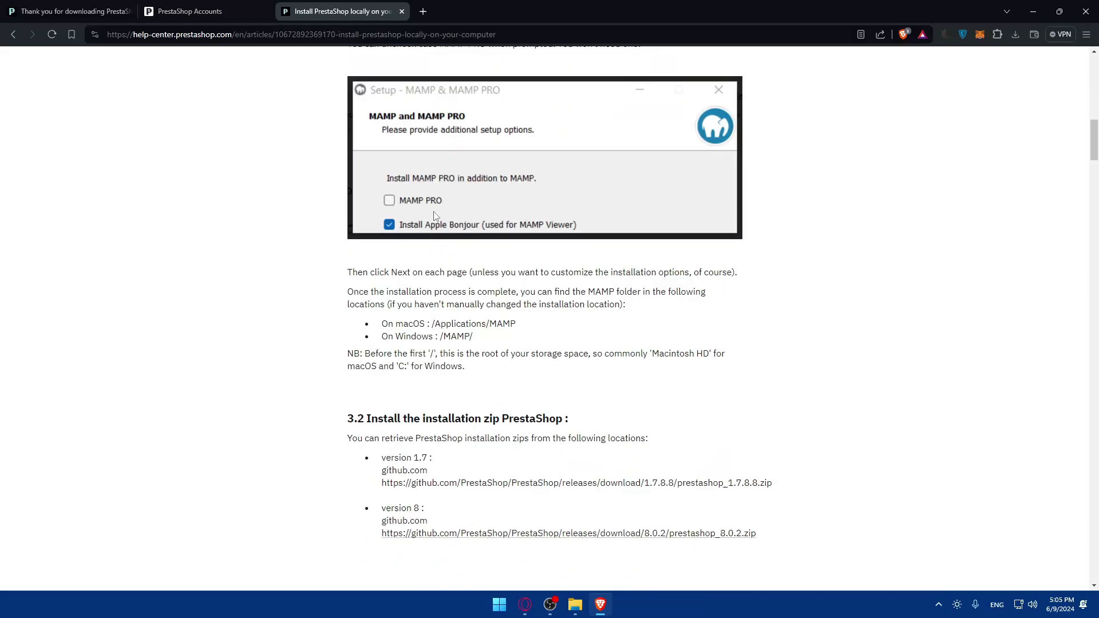
pyautogui.scroll(-5, 435, 226)
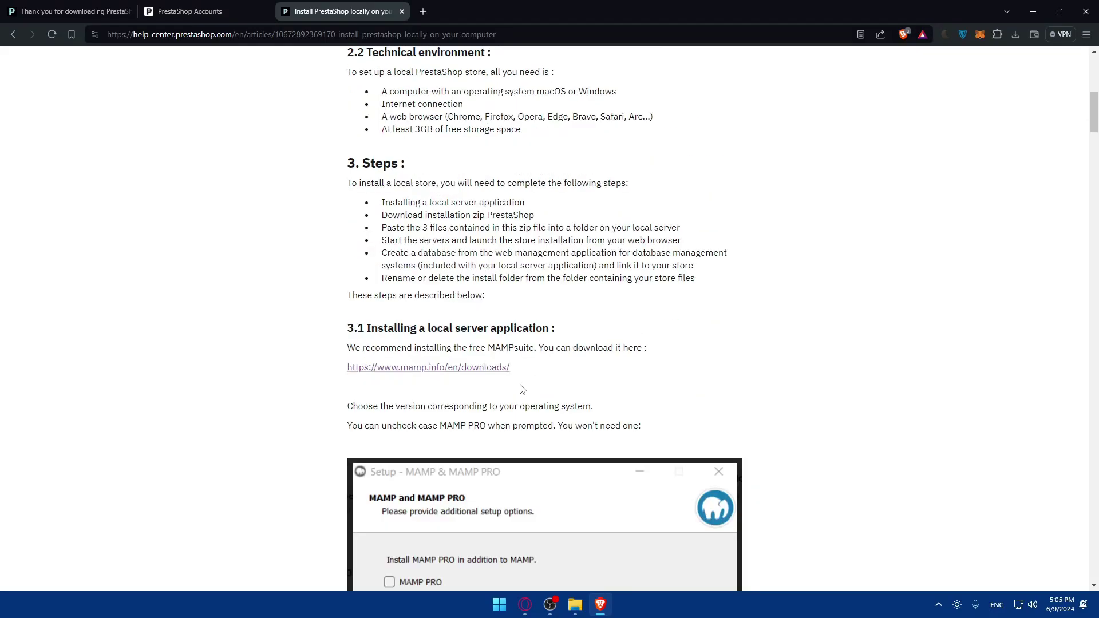
pyautogui.moveTo(536, 381); pyautogui.dragTo(332, 370)
pyautogui.click(644, 387)
# Read through the MAMP setup down to section 3.4 on starting the servers
pyautogui.scroll(-5, 358, 343)
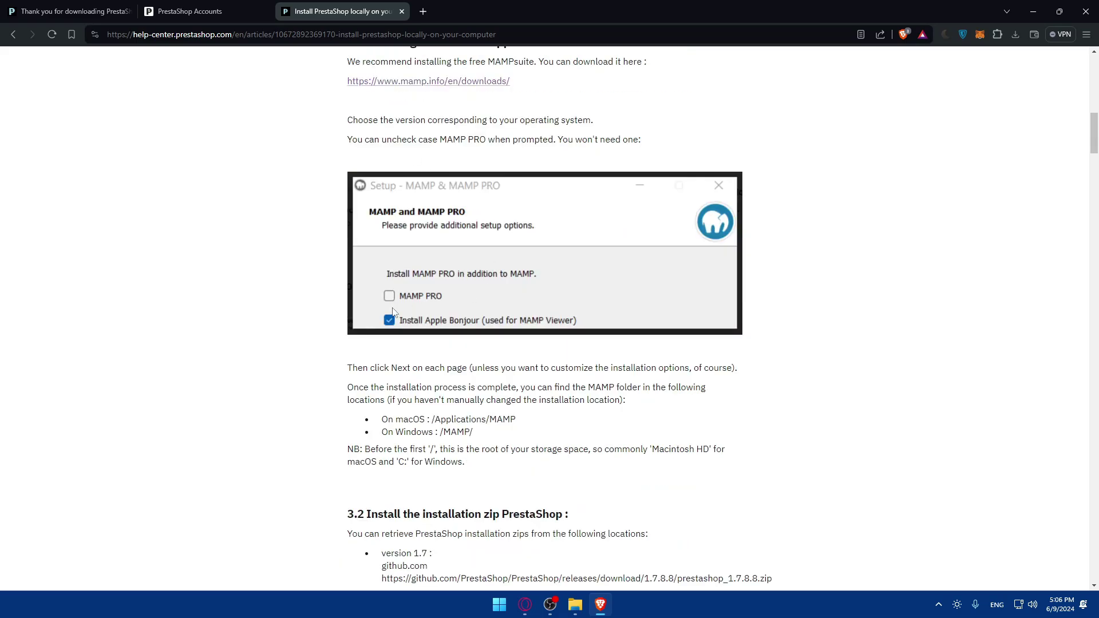
pyautogui.scroll(-5, 392, 312)
pyautogui.scroll(-2, 532, 223)
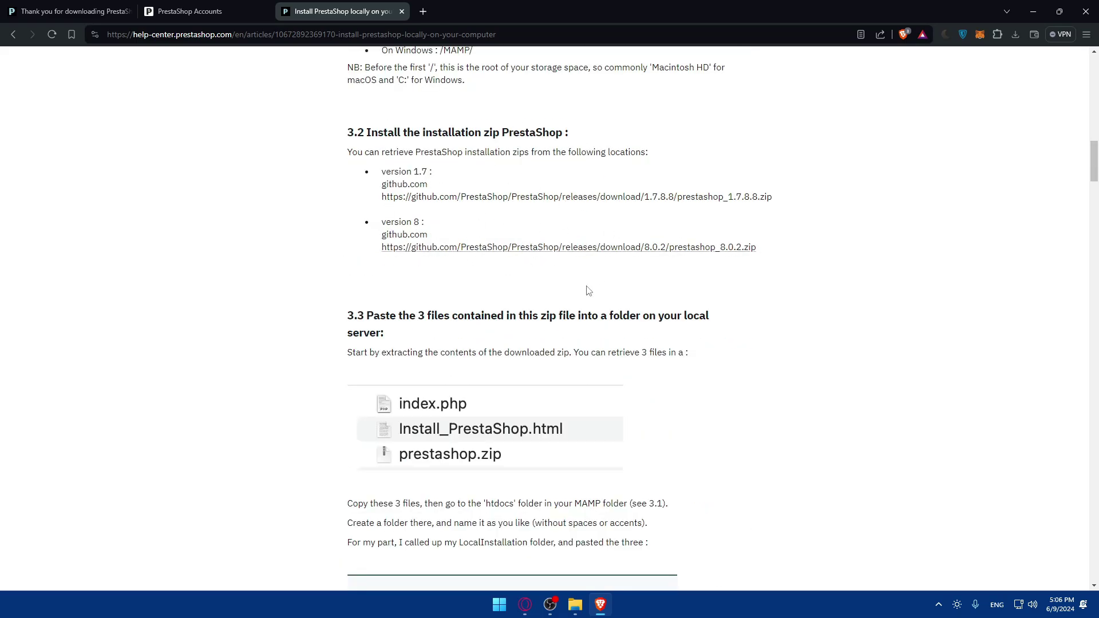
pyautogui.scroll(-2, 588, 290)
pyautogui.scroll(-6, 672, 339)
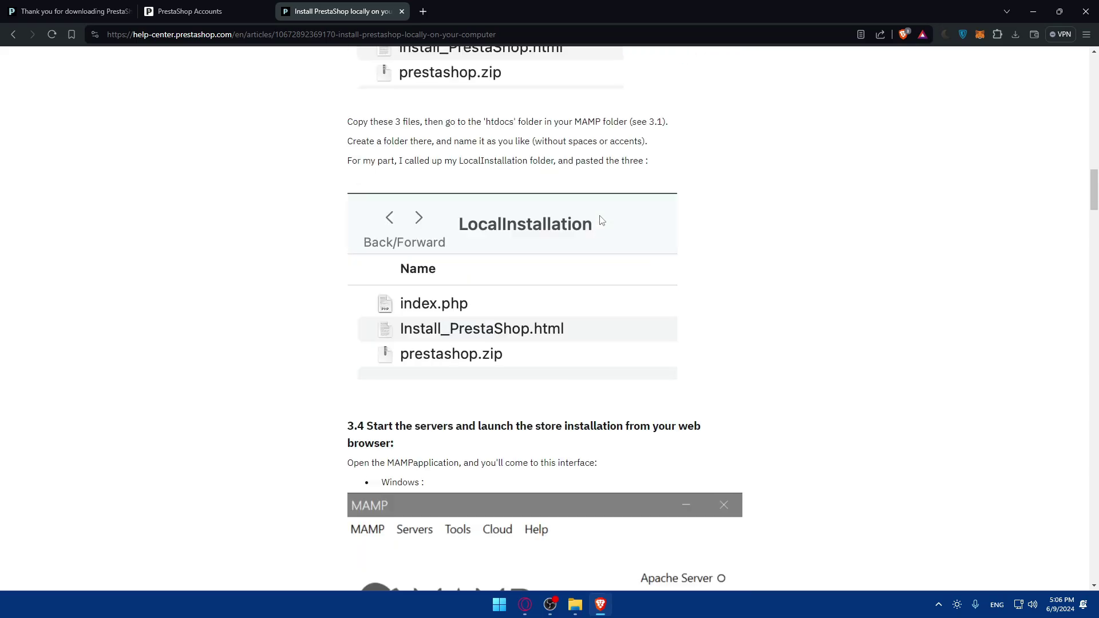
pyautogui.scroll(-8, 599, 293)
pyautogui.scroll(-2, 551, 297)
pyautogui.scroll(2, 549, 246)
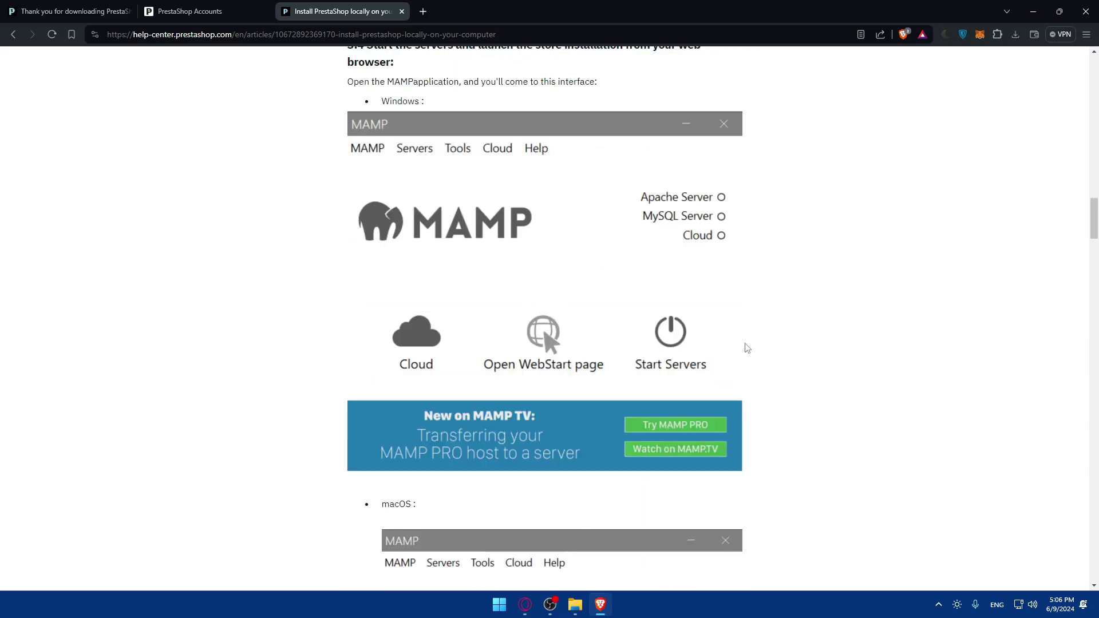
pyautogui.scroll(-2, 745, 345)
pyautogui.scroll(-6, 672, 308)
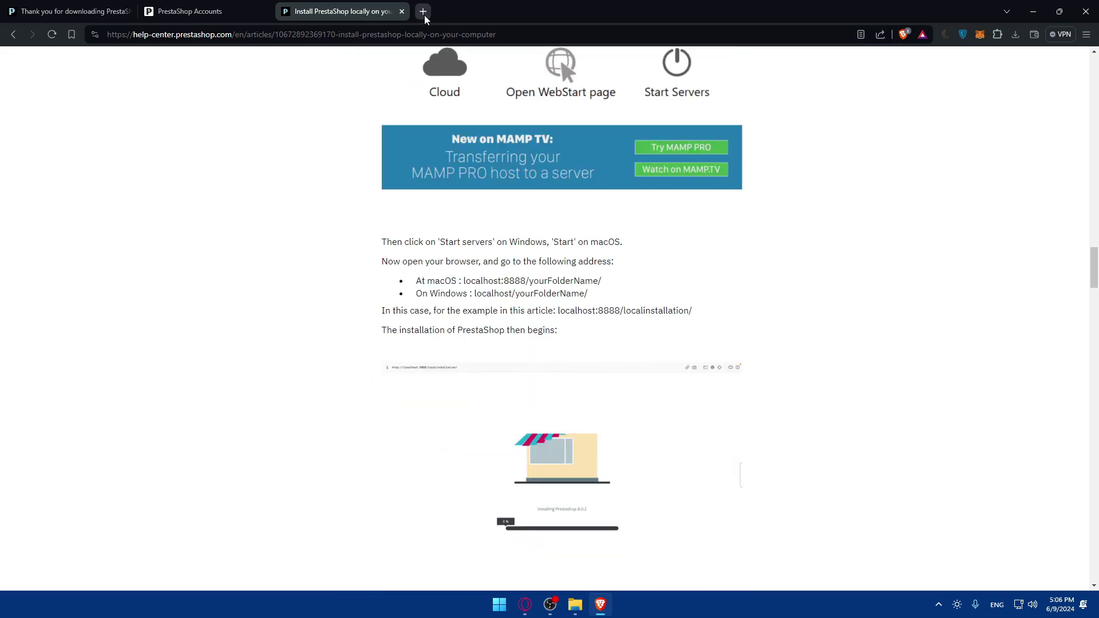
pyautogui.click(423, 12)
pyautogui.write('local')
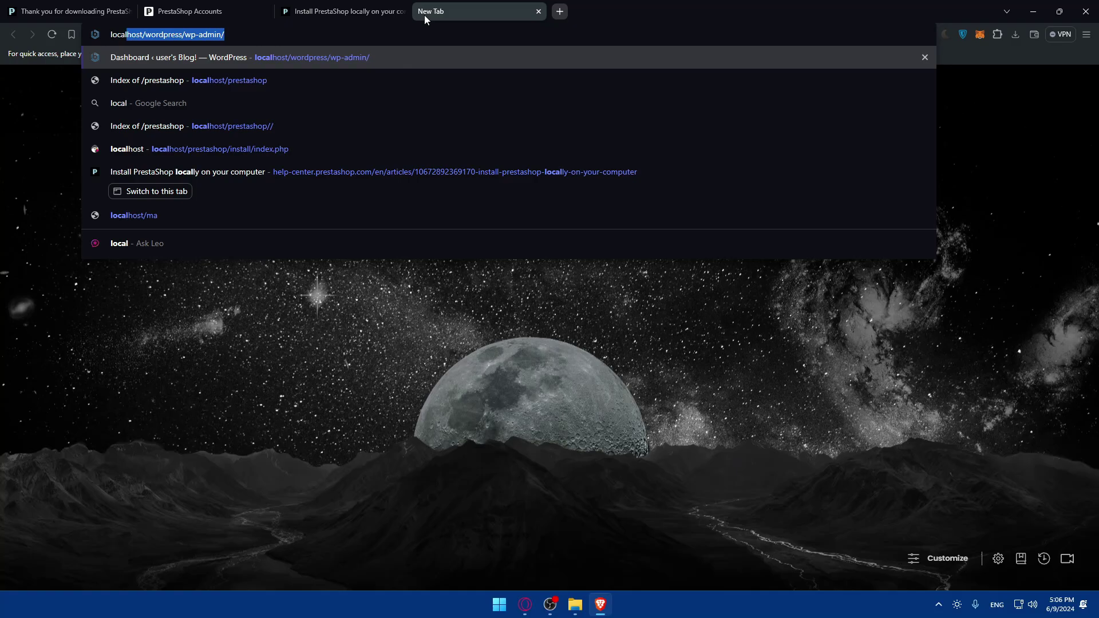
pyautogui.write('host/')
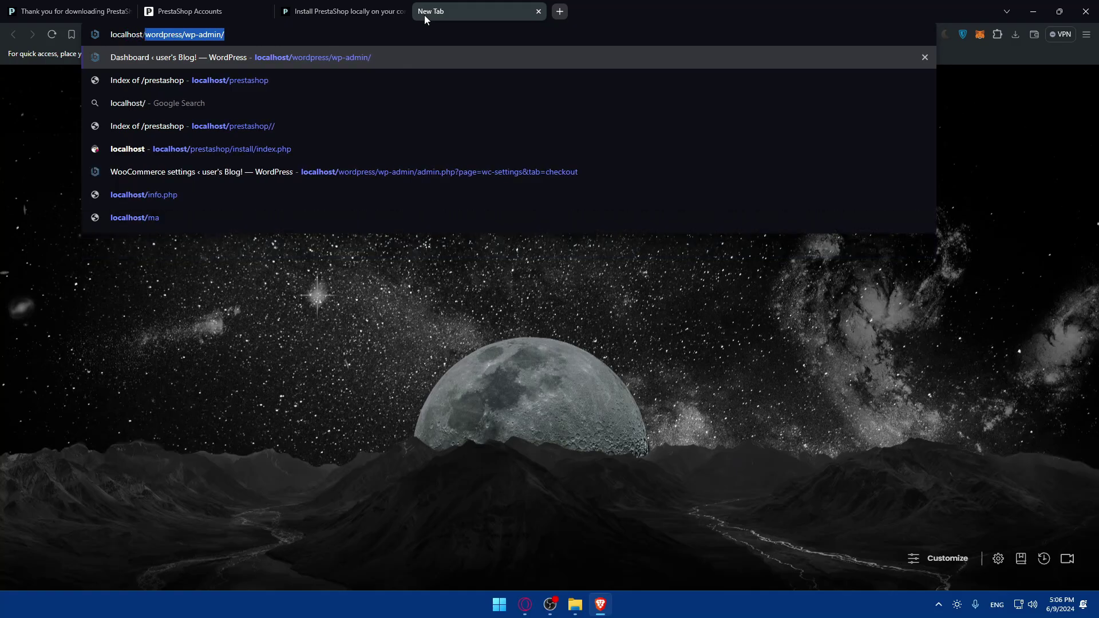
pyautogui.write('pre')
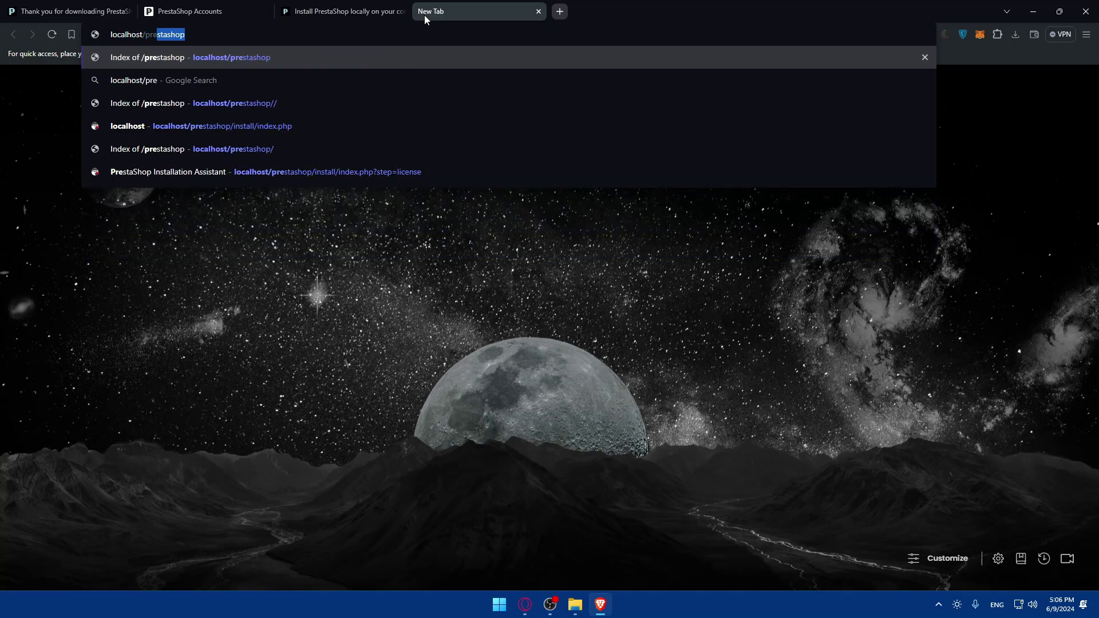
pyautogui.click(537, 11)
pyautogui.scroll(-15, 561, 172)
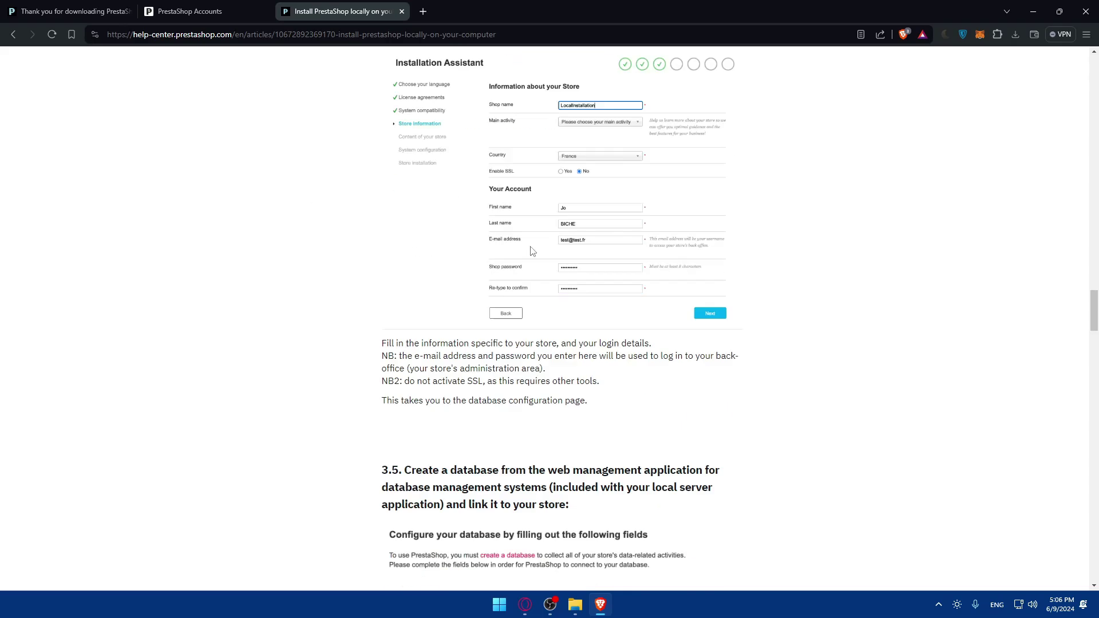
pyautogui.scroll(-20, 561, 210)
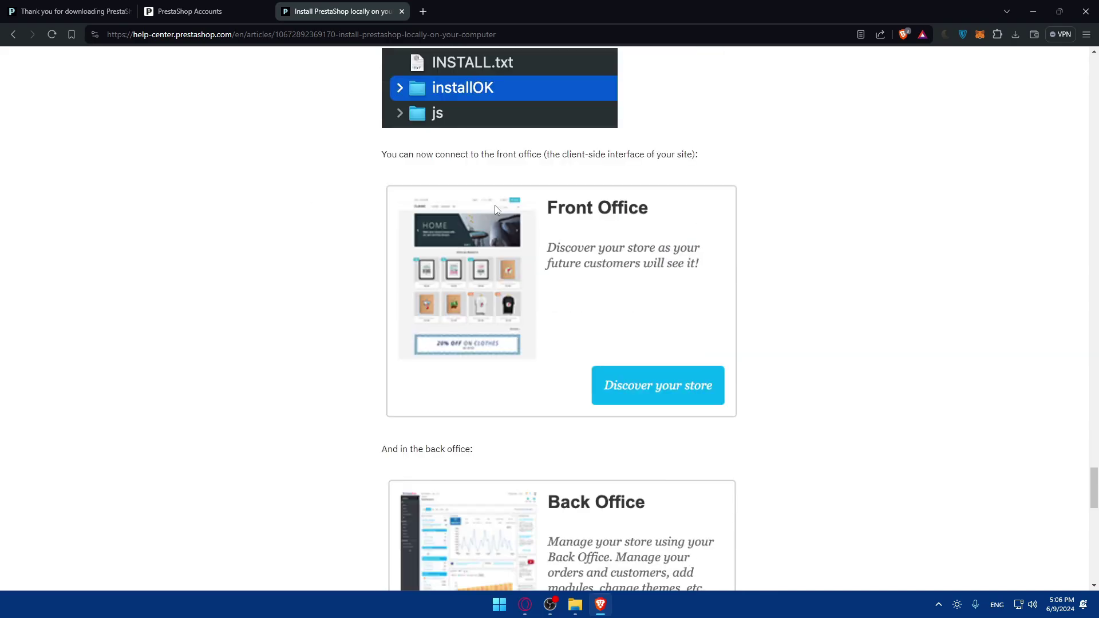
pyautogui.scroll(-3, 495, 218)
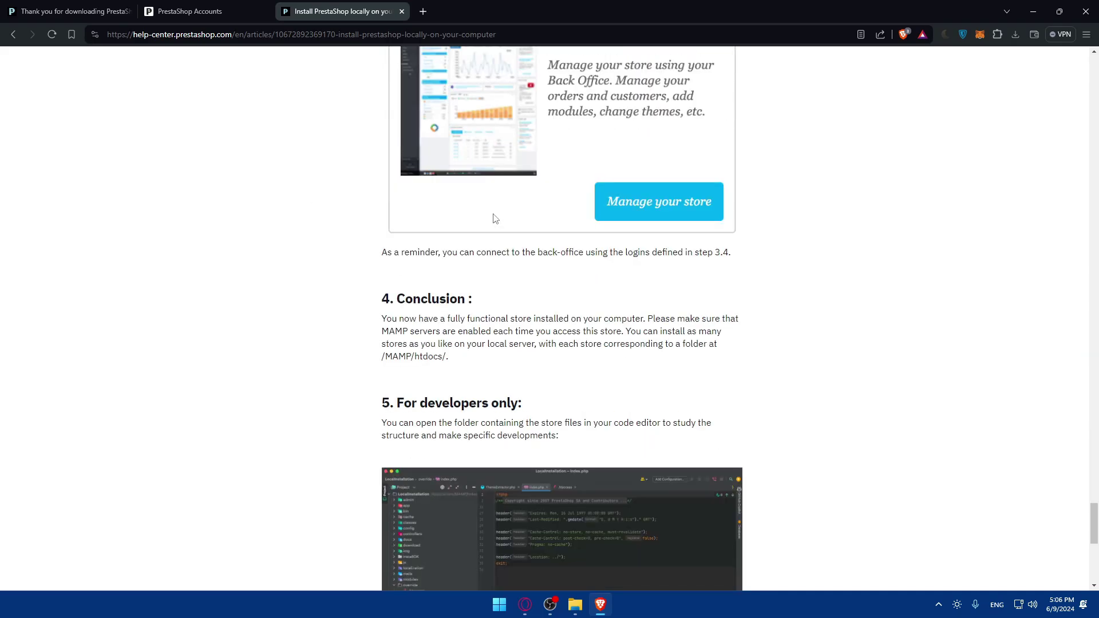
pyautogui.click(401, 11)
pyautogui.click(86, 11)
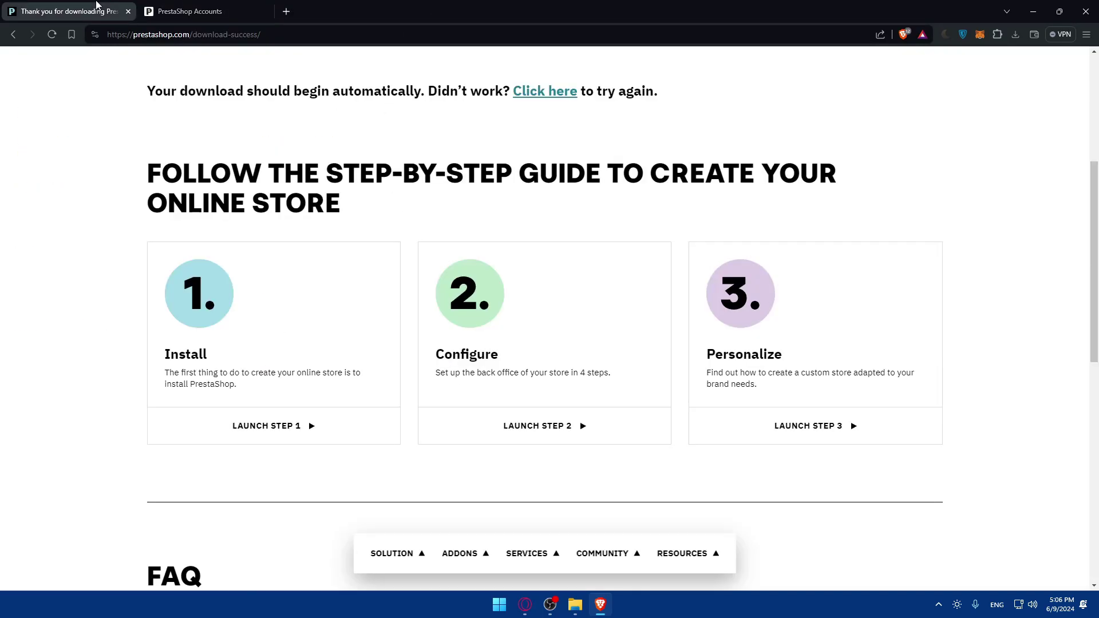